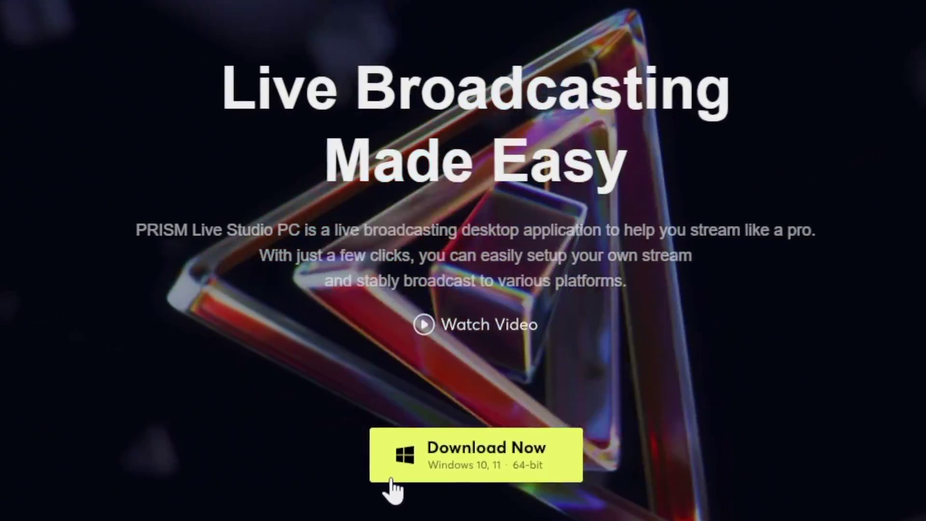
Step: Download the Windows 10/11 64-bit PRISM Live Studio installer from the website
{"action": "left_click", "coordinate": [399, 464]}
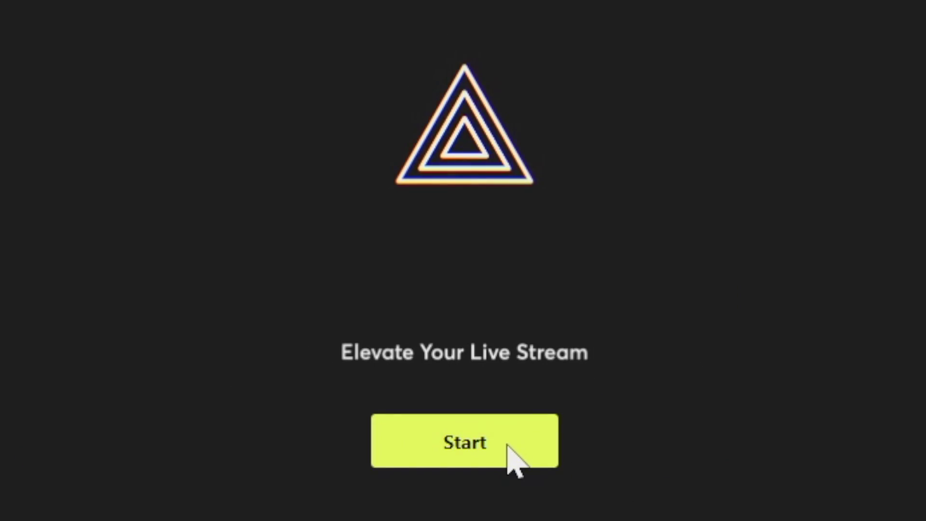
Step: Start setup from the installer's welcome screen to reach the login window
{"action": "left_click", "coordinate": [513, 451]}
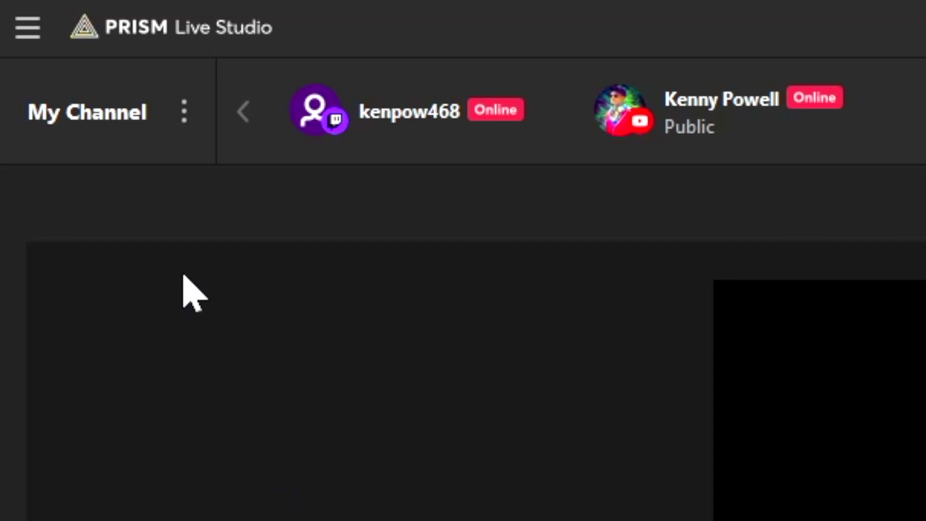
{"action": "left_click", "coordinate": [184, 116]}
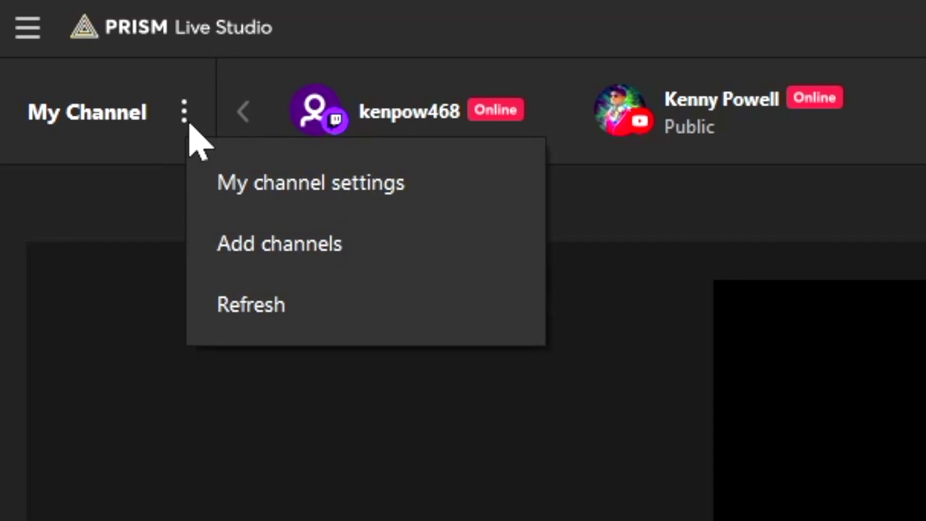
{"action": "left_click", "coordinate": [246, 242]}
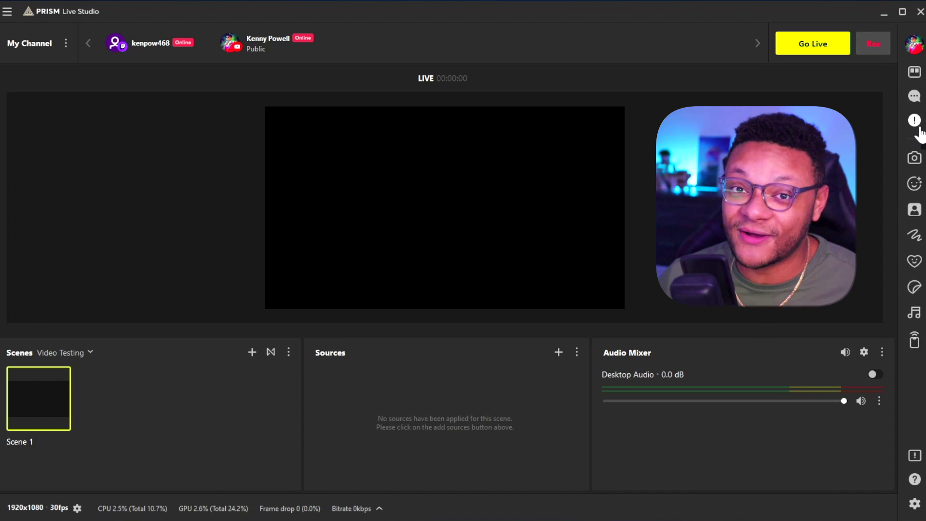
Step: Toggle Studio Mode on and off, leaving the split preview off
{"action": "left_click", "coordinate": [914, 76]}
{"action": "left_click", "coordinate": [914, 76]}
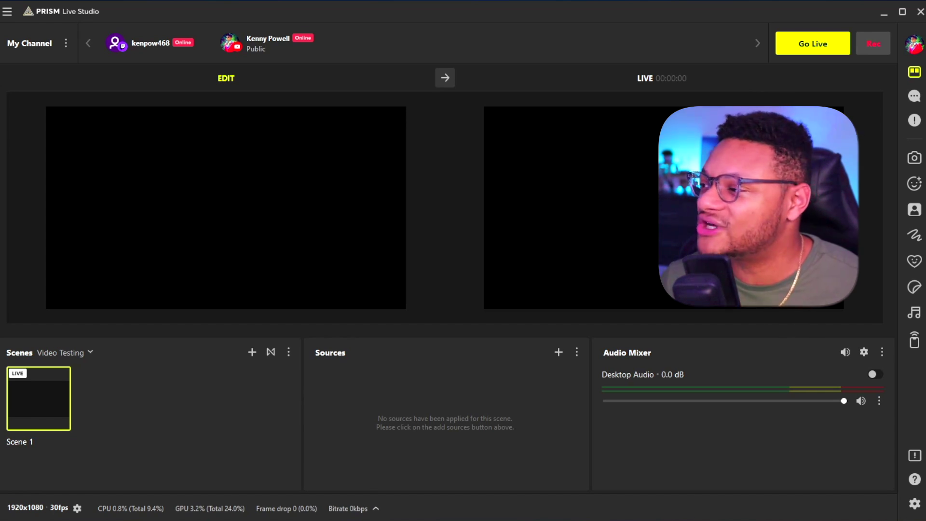
{"action": "left_click", "coordinate": [914, 73]}
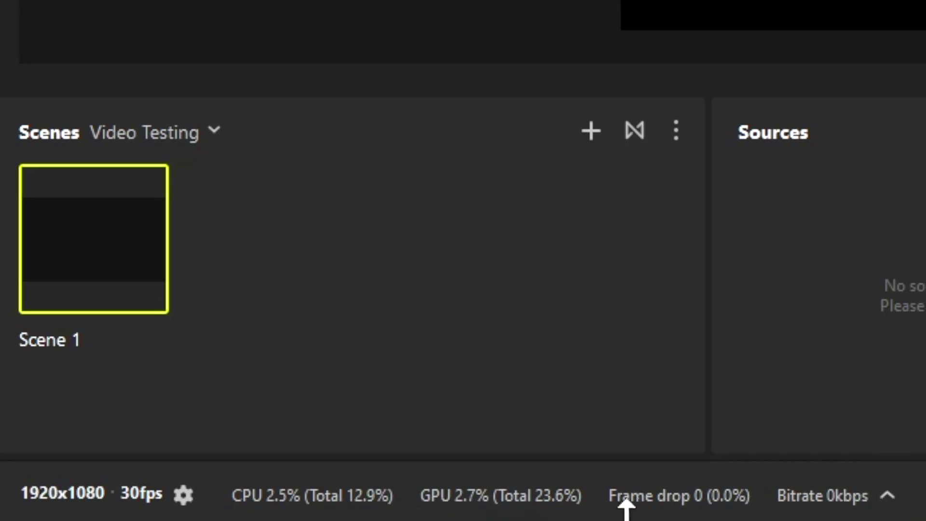
Step: Show and hide the performance stats, then open the program settings
{"action": "left_click", "coordinate": [886, 496]}
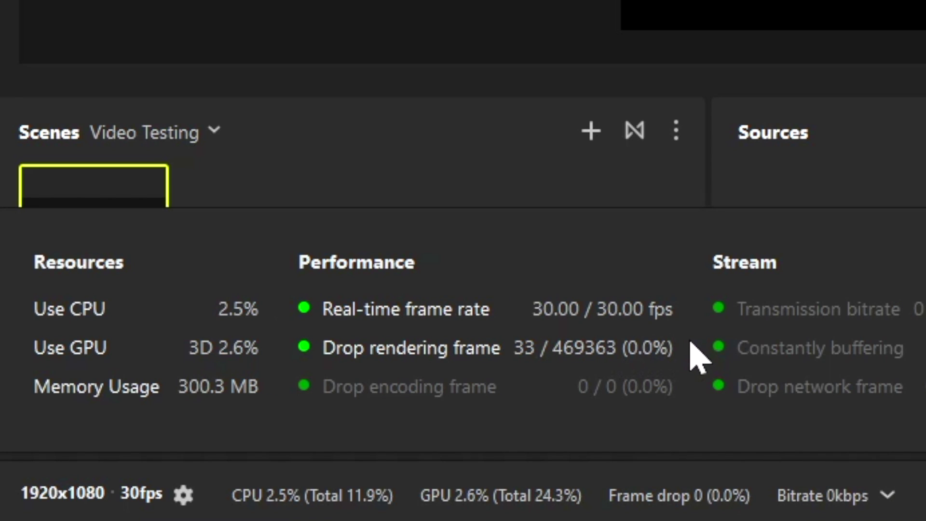
{"action": "left_click", "coordinate": [886, 495]}
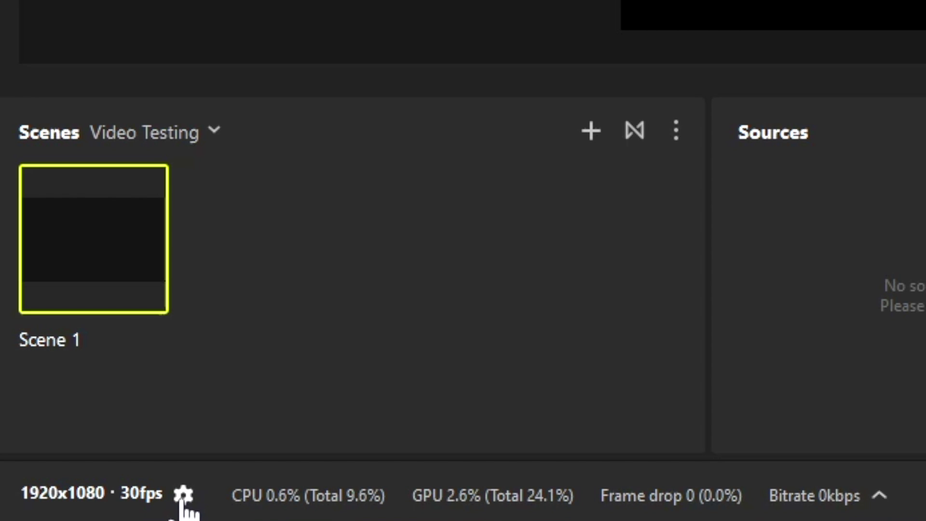
{"action": "left_click", "coordinate": [183, 496]}
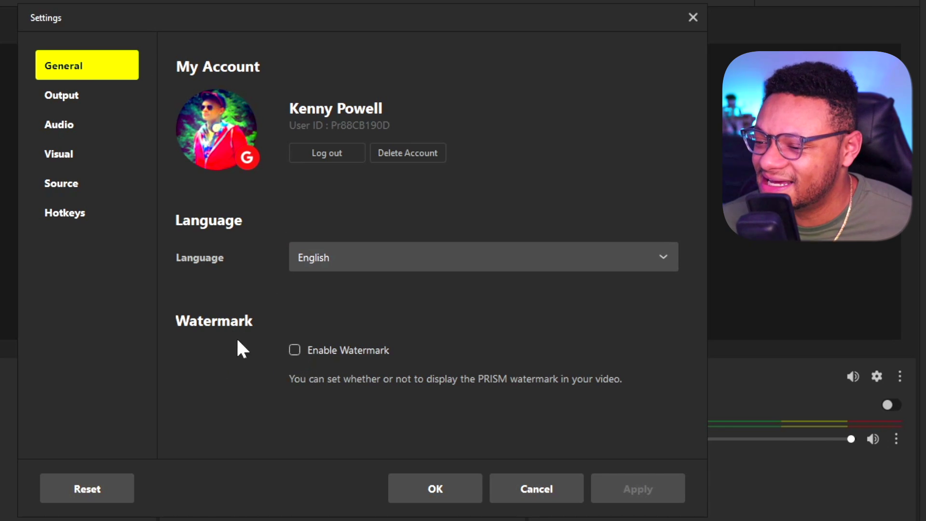
Step: Uncheck Enable Watermark in General settings and switch to the Output page
{"action": "left_click", "coordinate": [296, 351]}
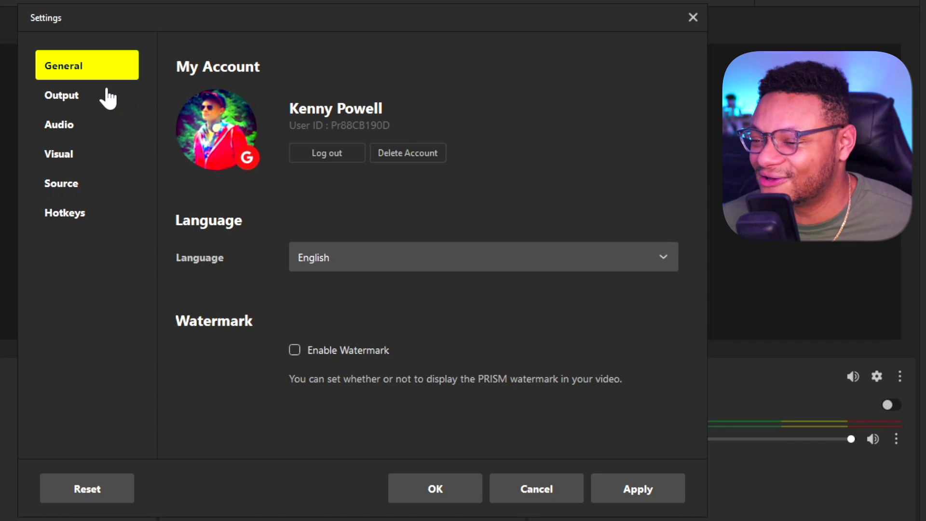
{"action": "left_click", "coordinate": [99, 106]}
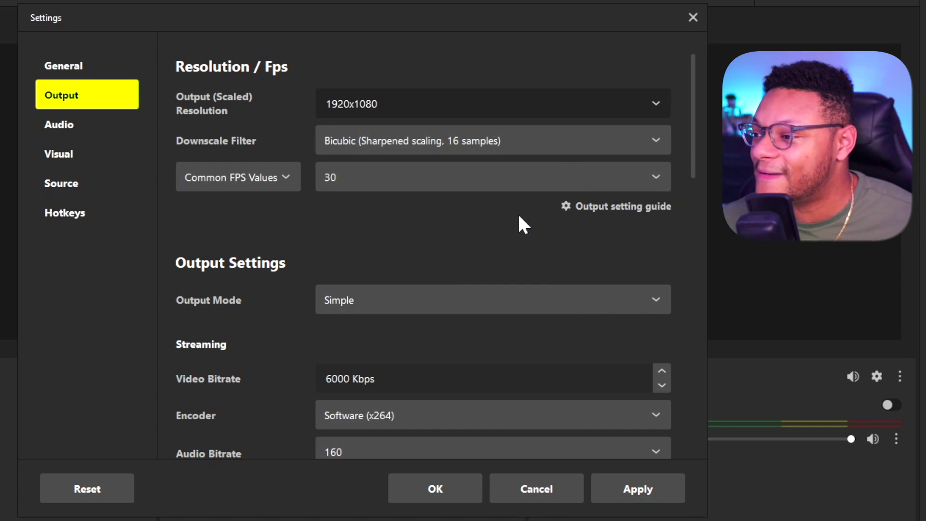
Step: Apply YouTube's recommended output settings from the setting guide, giving 1920x1080 at 60 fps
{"action": "left_click", "coordinate": [622, 212]}
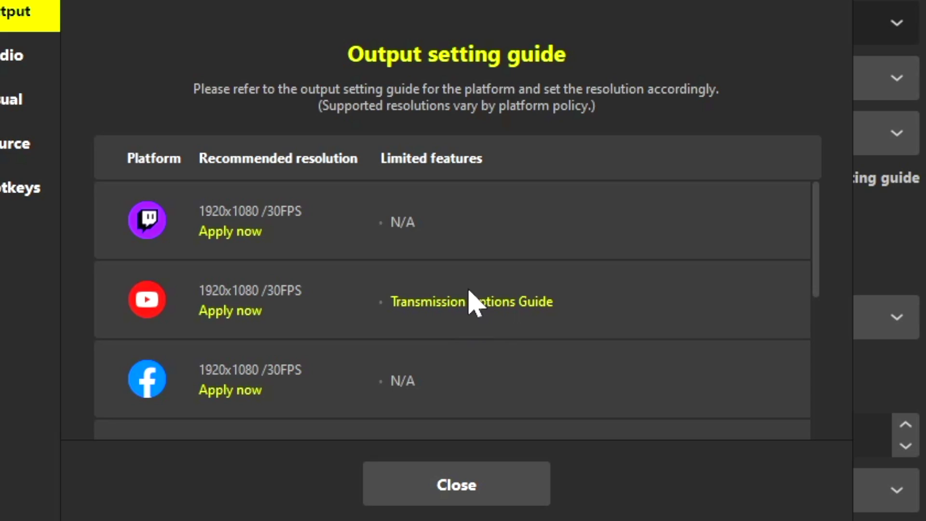
{"action": "scroll", "coordinate": [469, 290], "scroll_direction": "down", "scroll_amount": 1}
{"action": "scroll", "coordinate": [453, 303], "scroll_direction": "up", "scroll_amount": 1}
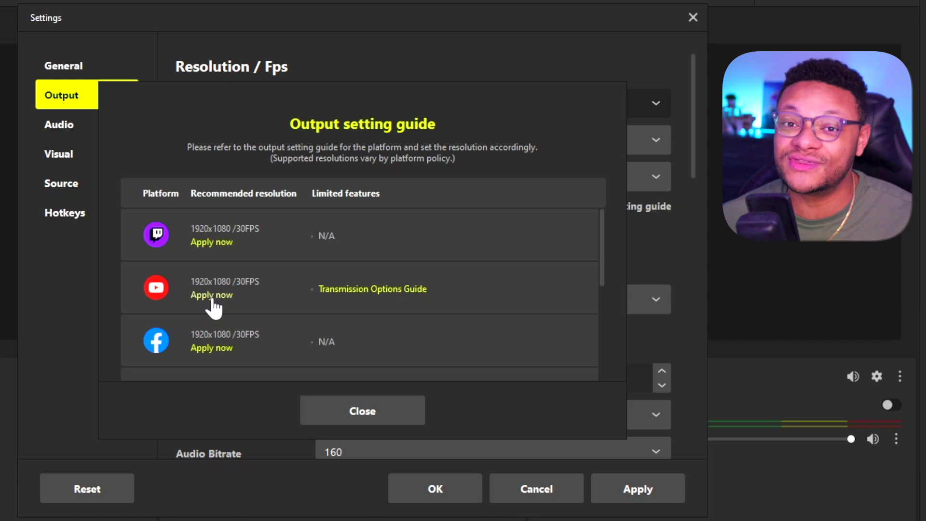
{"action": "left_click", "coordinate": [211, 295]}
{"action": "left_click", "coordinate": [288, 306]}
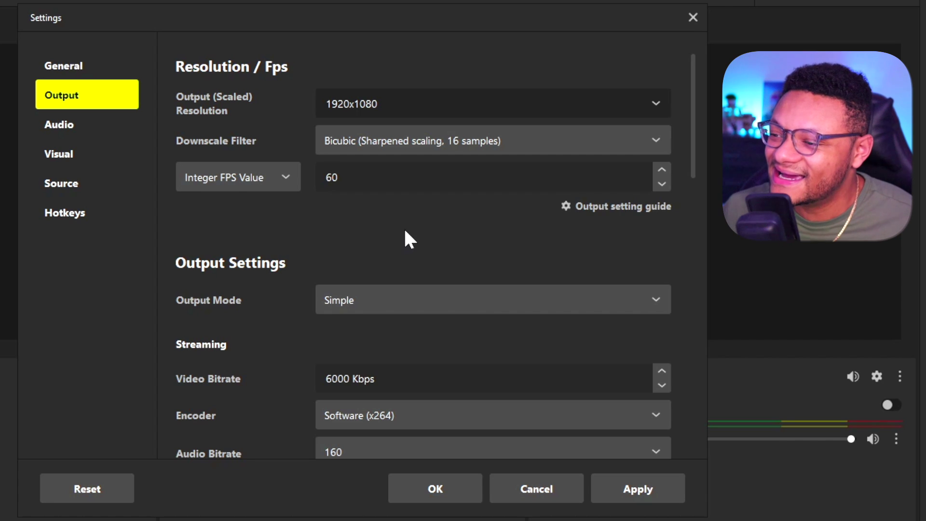
Step: Set the streaming encoder to Hardware (AMD)
{"action": "scroll", "coordinate": [404, 228], "scroll_direction": "down", "scroll_amount": 1}
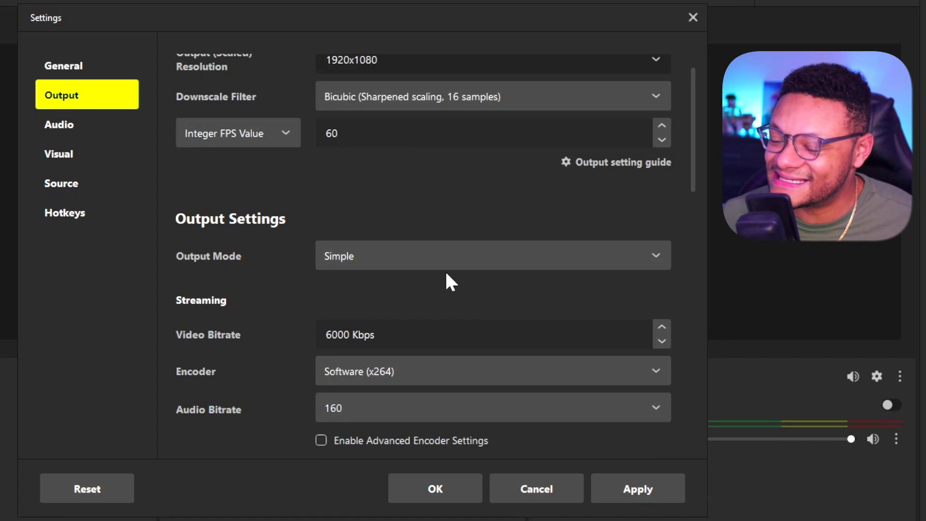
{"action": "scroll", "coordinate": [441, 270], "scroll_direction": "down", "scroll_amount": 3}
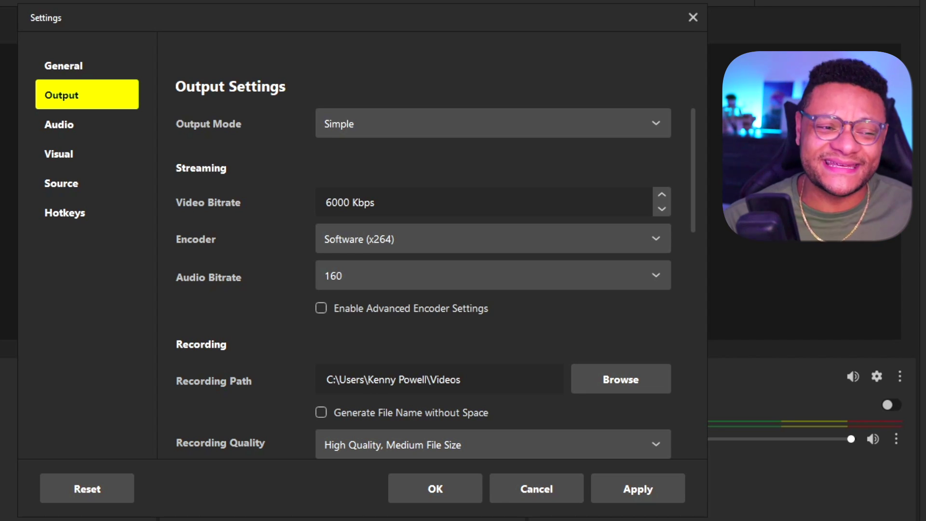
{"action": "scroll", "coordinate": [254, 191], "scroll_direction": "down", "scroll_amount": 1}
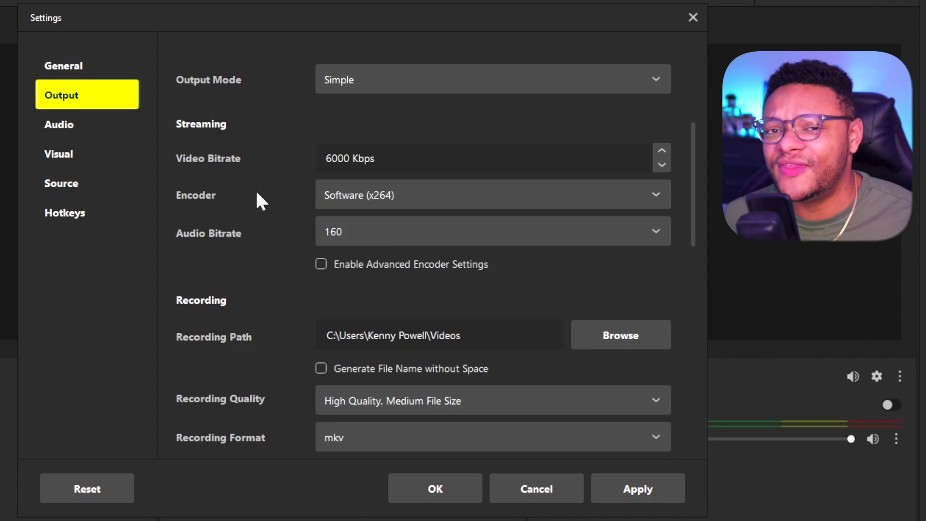
{"action": "left_click", "coordinate": [355, 201]}
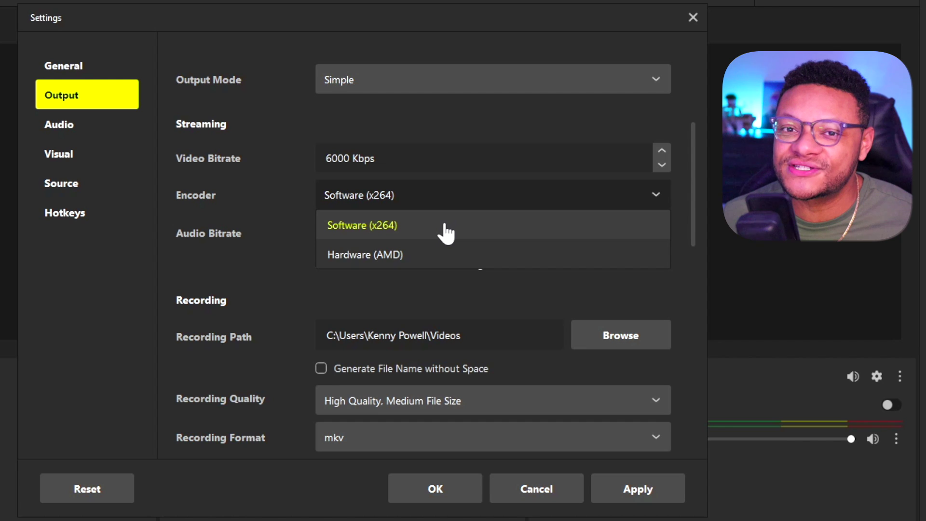
{"action": "left_click", "coordinate": [424, 258]}
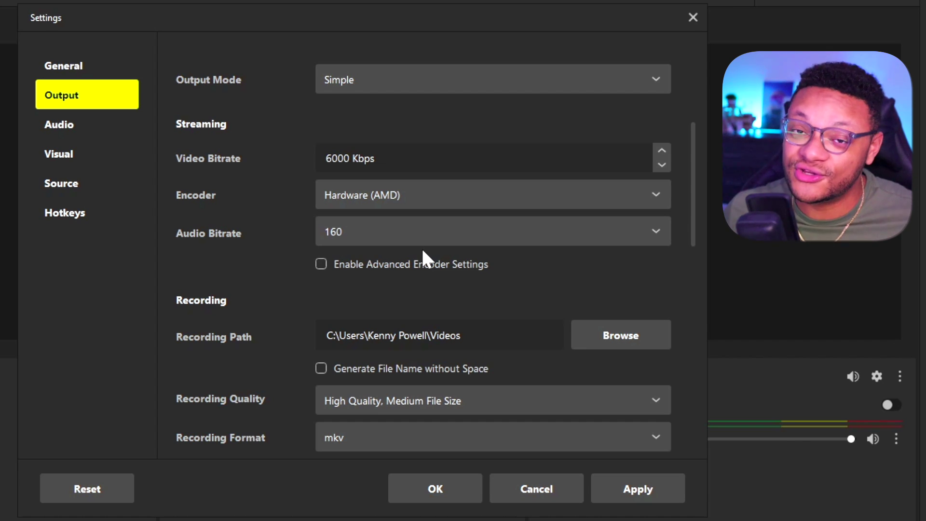
Step: Briefly try Software (x264) with advanced encoder settings and view its presets
{"action": "left_click", "coordinate": [432, 204]}
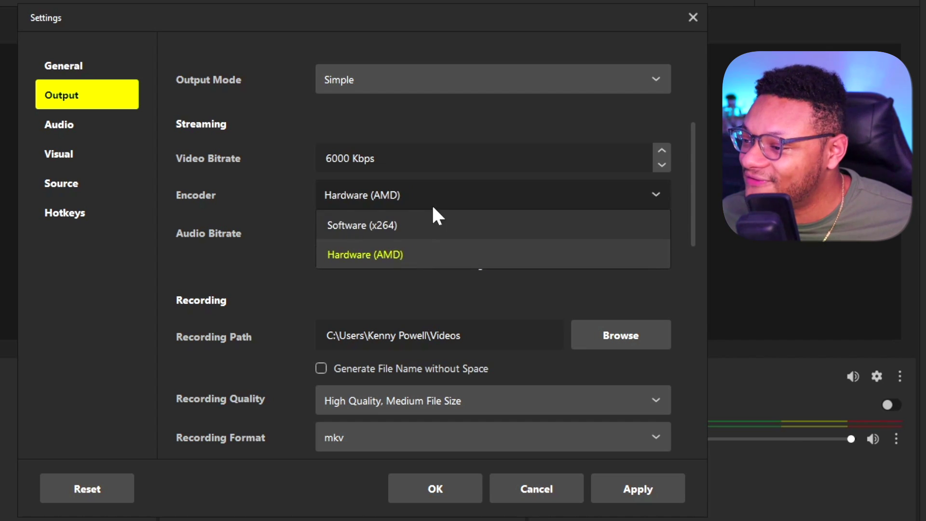
{"action": "left_click", "coordinate": [417, 237]}
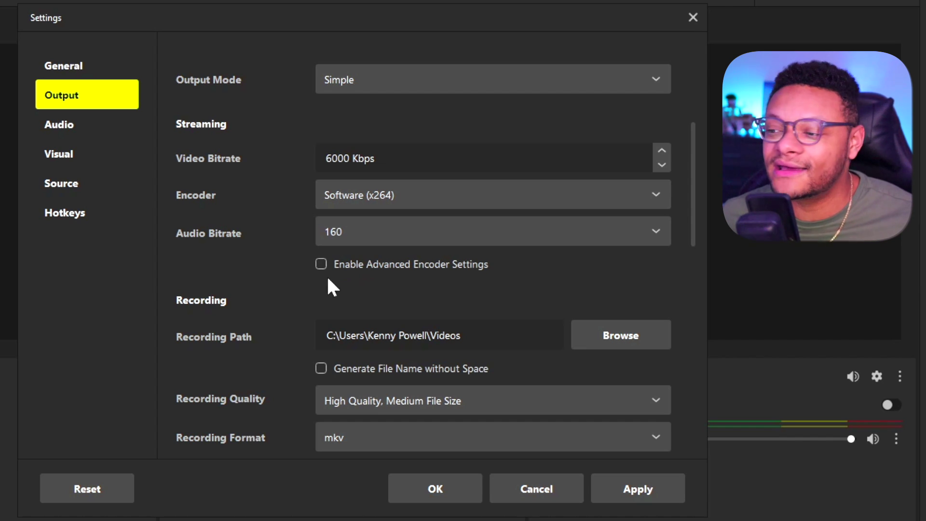
{"action": "left_click", "coordinate": [314, 266]}
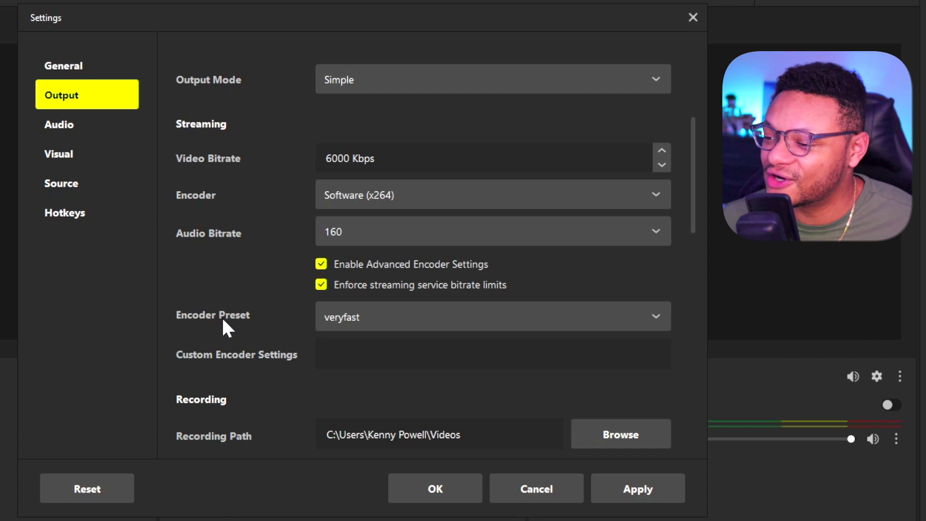
{"action": "left_click", "coordinate": [345, 319]}
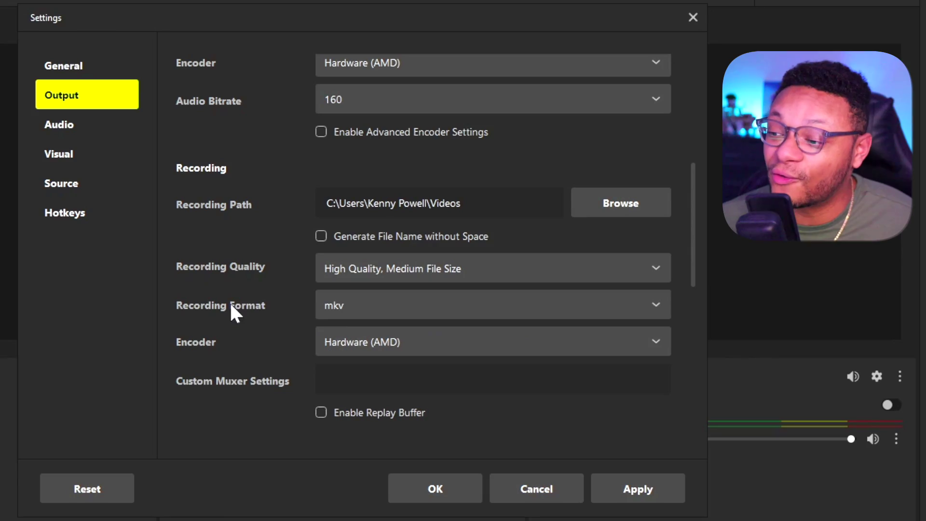
Step: Set the recording format to mp4 and toggle the replay buffer on, then back off
{"action": "left_click", "coordinate": [345, 308]}
{"action": "left_click", "coordinate": [341, 365]}
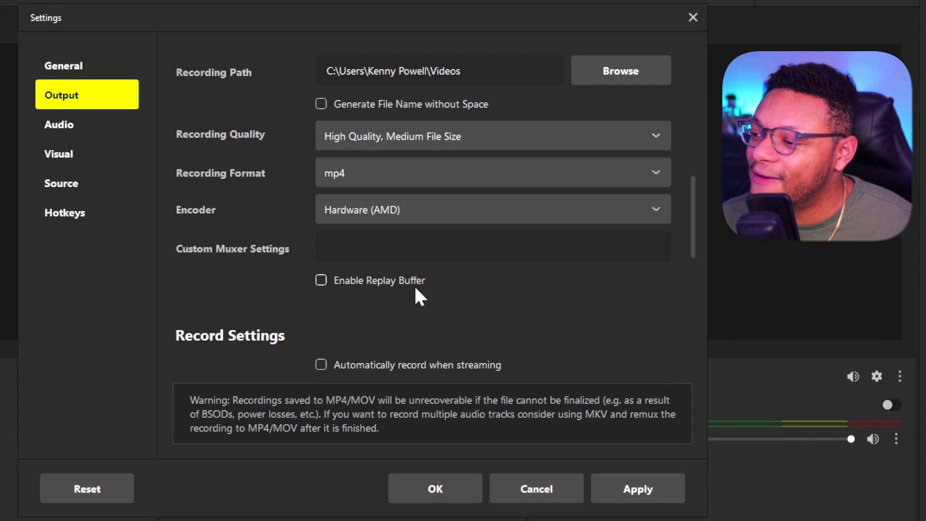
{"action": "left_click", "coordinate": [321, 281]}
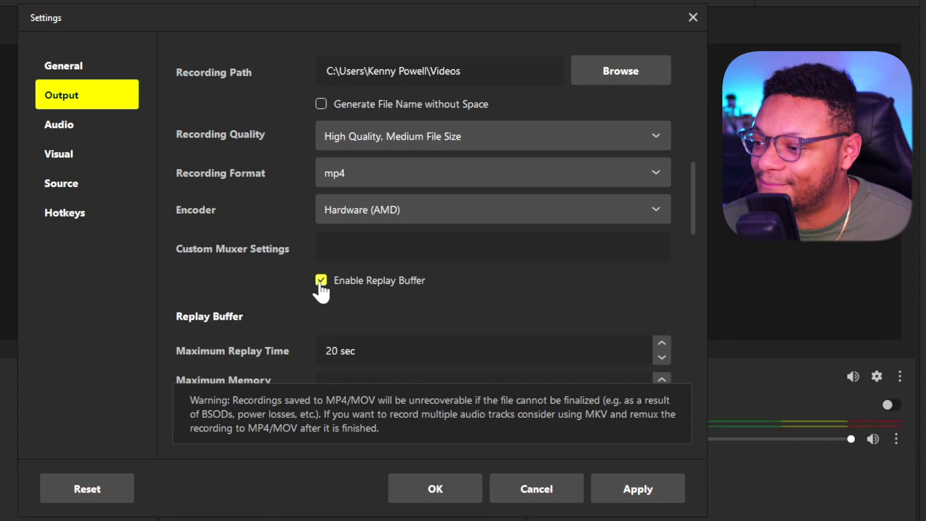
{"action": "scroll", "coordinate": [304, 270], "scroll_direction": "down", "scroll_amount": 3}
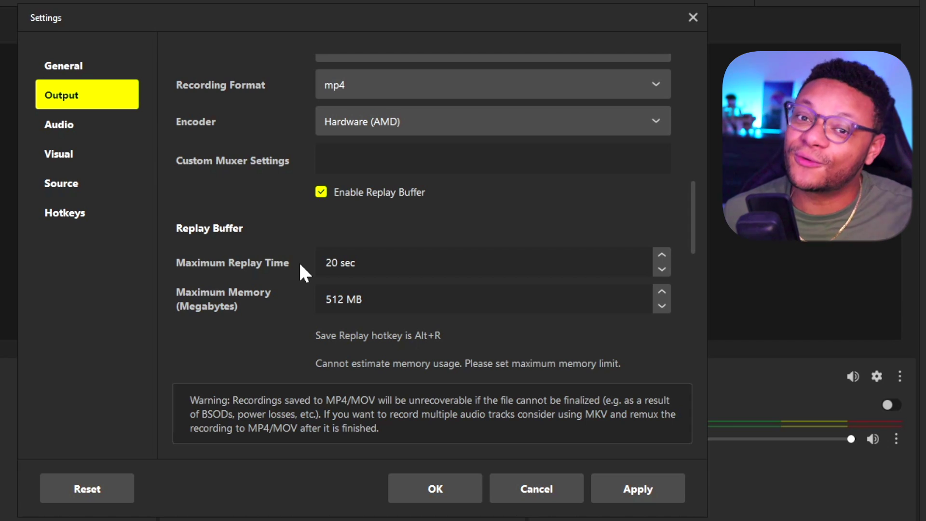
{"action": "scroll", "coordinate": [309, 251], "scroll_direction": "up", "scroll_amount": 1}
{"action": "left_click", "coordinate": [320, 228]}
{"action": "scroll", "coordinate": [308, 250], "scroll_direction": "up", "scroll_amount": 8}
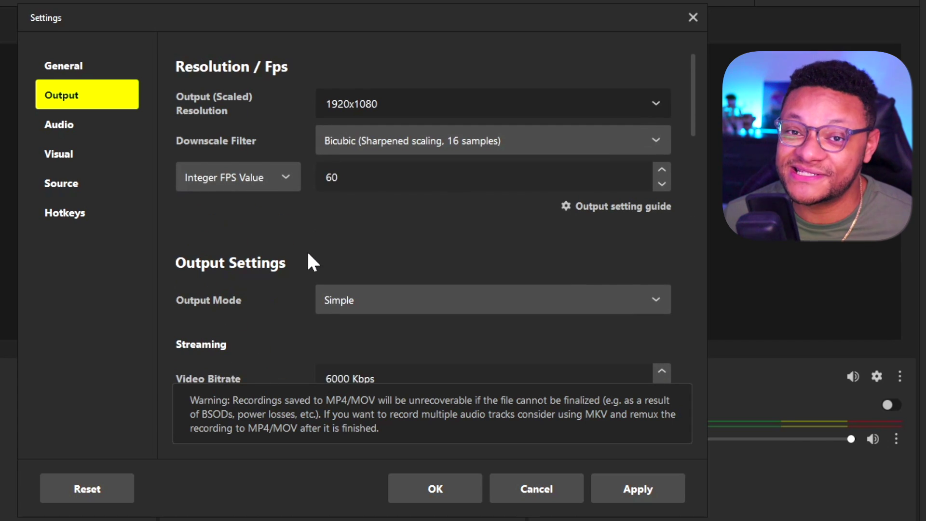
Step: In Audio settings, set the microphone to Mic In (Elgato Wave:3)
{"action": "left_click", "coordinate": [115, 128]}
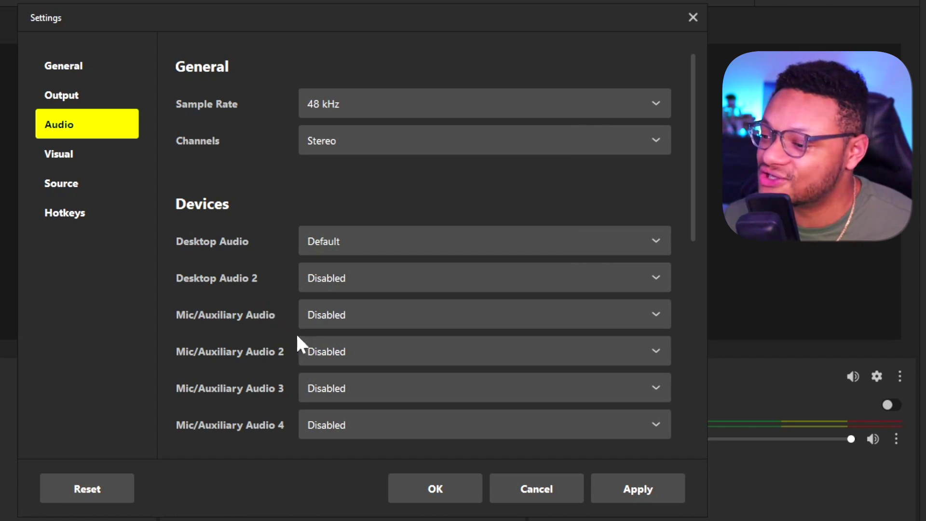
{"action": "left_click", "coordinate": [334, 314]}
{"action": "scroll", "coordinate": [400, 391], "scroll_direction": "down", "scroll_amount": 1}
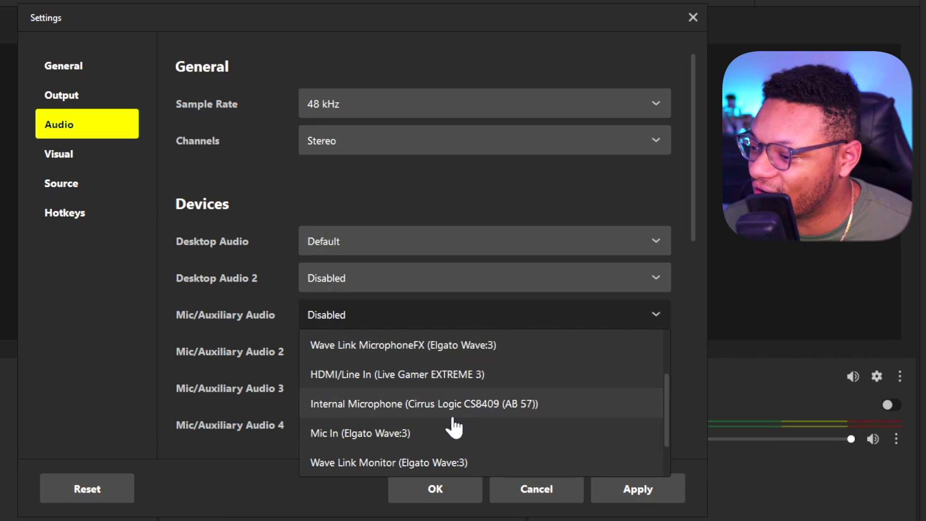
{"action": "left_click", "coordinate": [438, 433]}
Step: Set desktop audio to Headphones (Elgato Wave:3) and view the Visual settings
{"action": "left_click", "coordinate": [339, 249]}
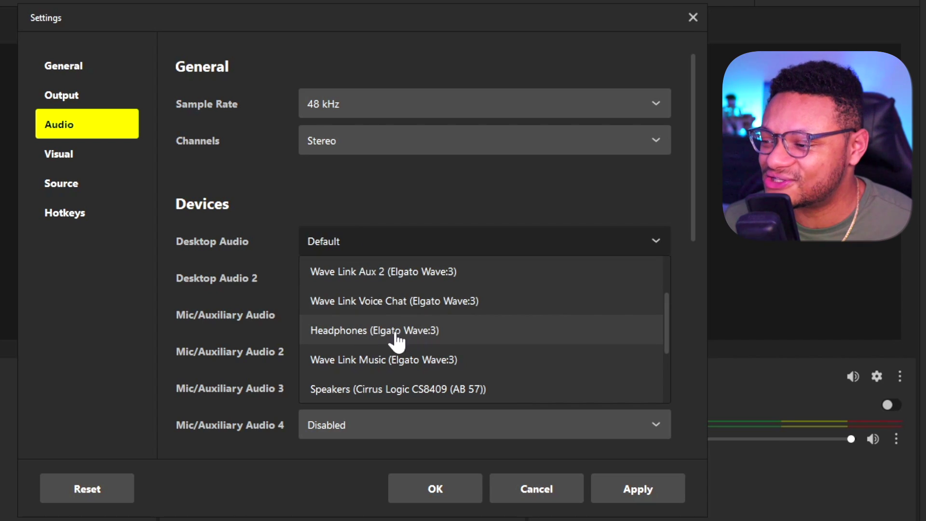
{"action": "left_click", "coordinate": [444, 333]}
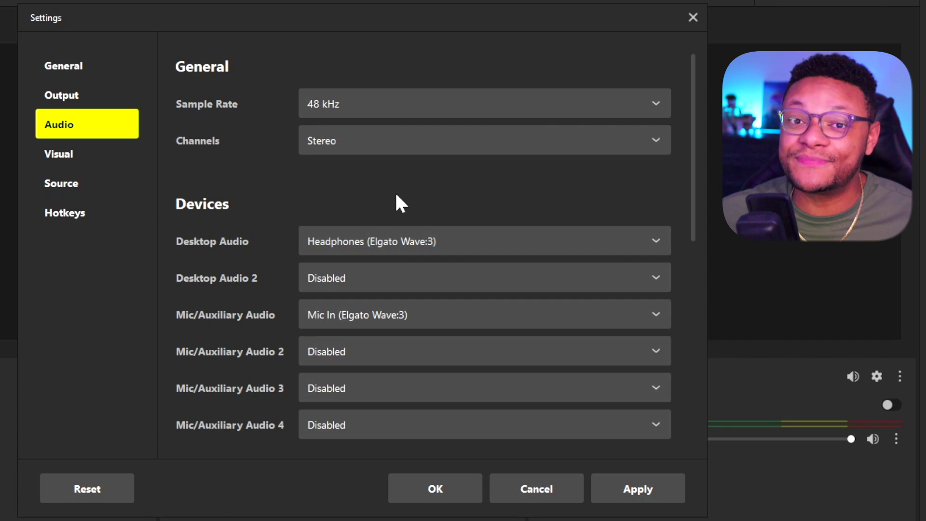
{"action": "left_click", "coordinate": [87, 157]}
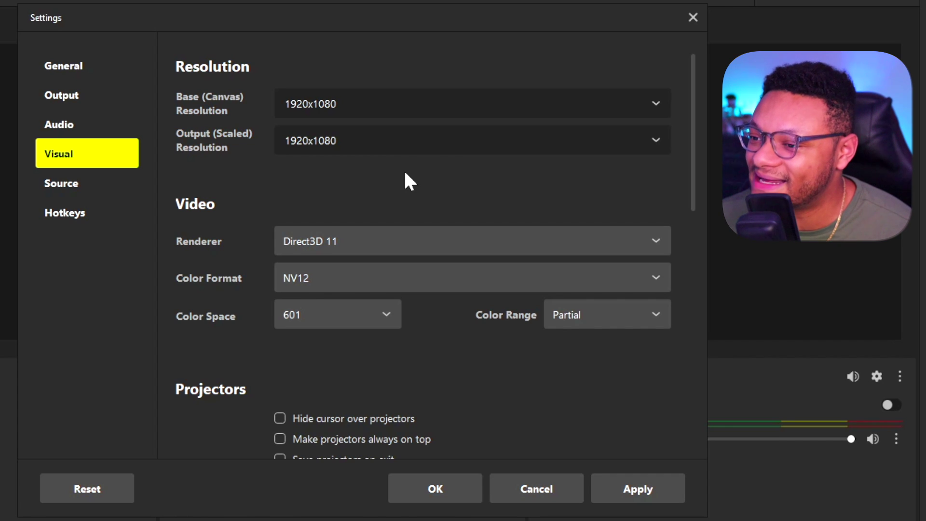
Step: Look through the Source and Hotkeys settings, return to General, and apply the changes
{"action": "left_click", "coordinate": [120, 190]}
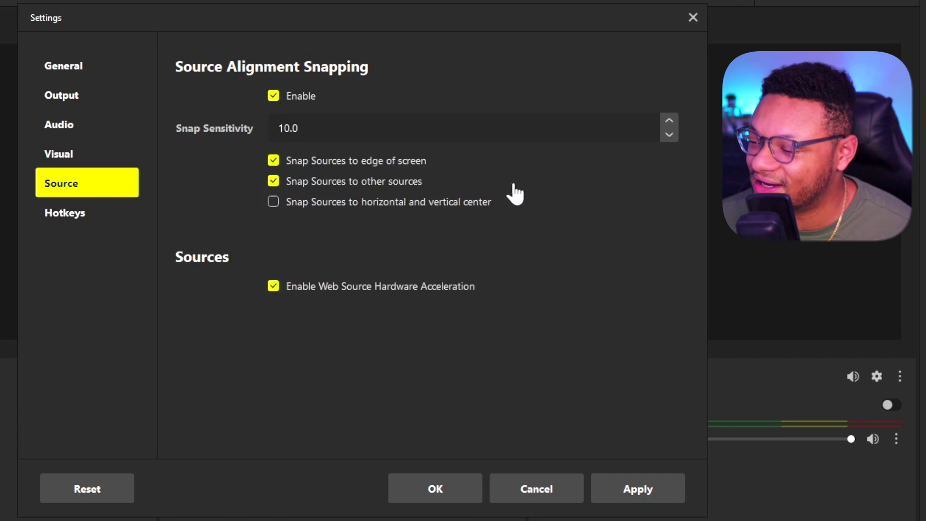
{"action": "left_click", "coordinate": [87, 215]}
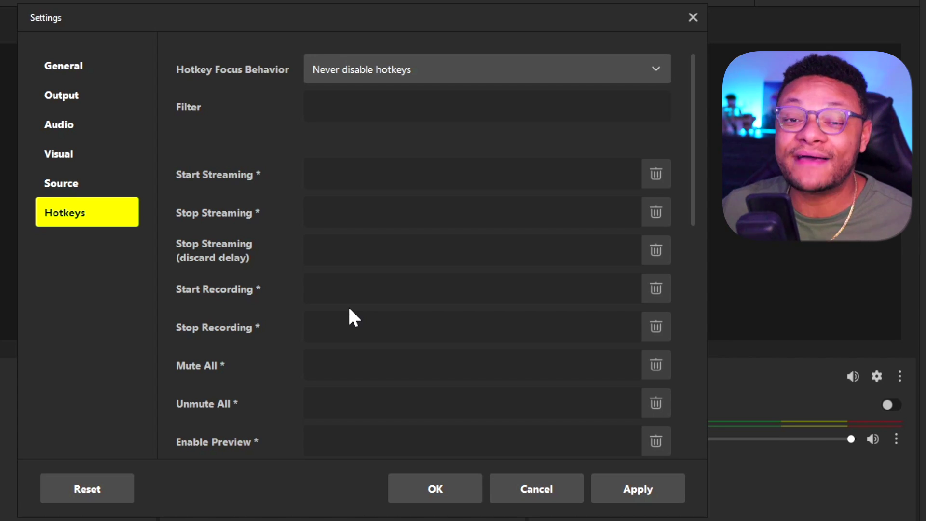
{"action": "left_click", "coordinate": [68, 65]}
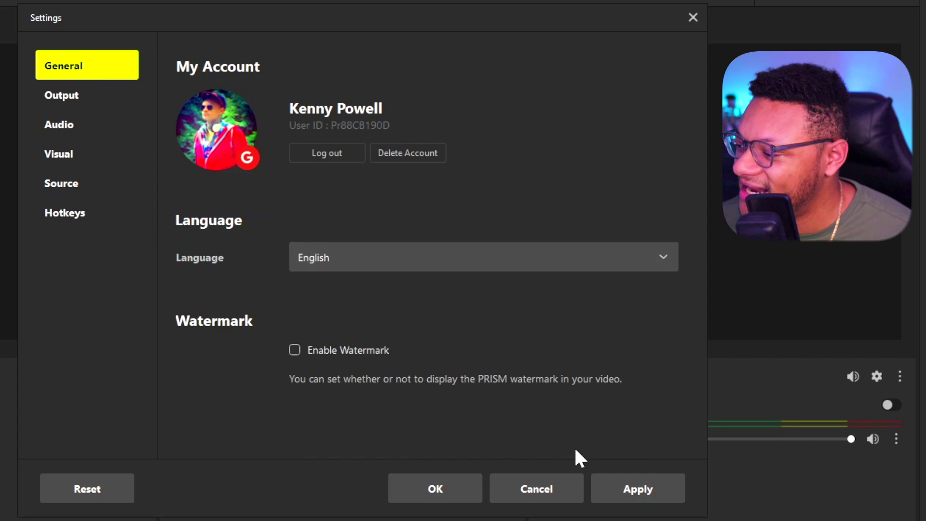
{"action": "left_click", "coordinate": [619, 497]}
Step: Close Settings with OK and rename Scene 1 to 'Gameplay'
{"action": "left_click", "coordinate": [436, 489]}
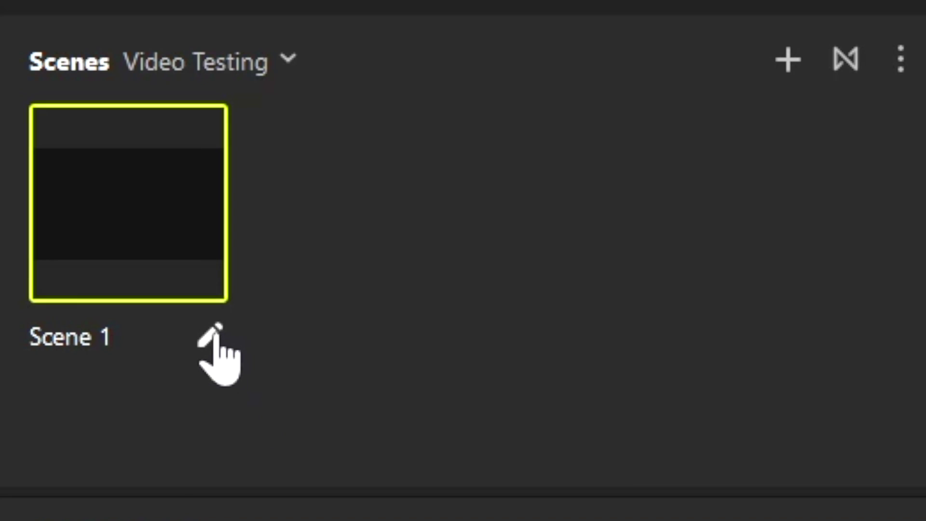
{"action": "left_click", "coordinate": [66, 439]}
{"action": "type", "text": "Gameplay"}
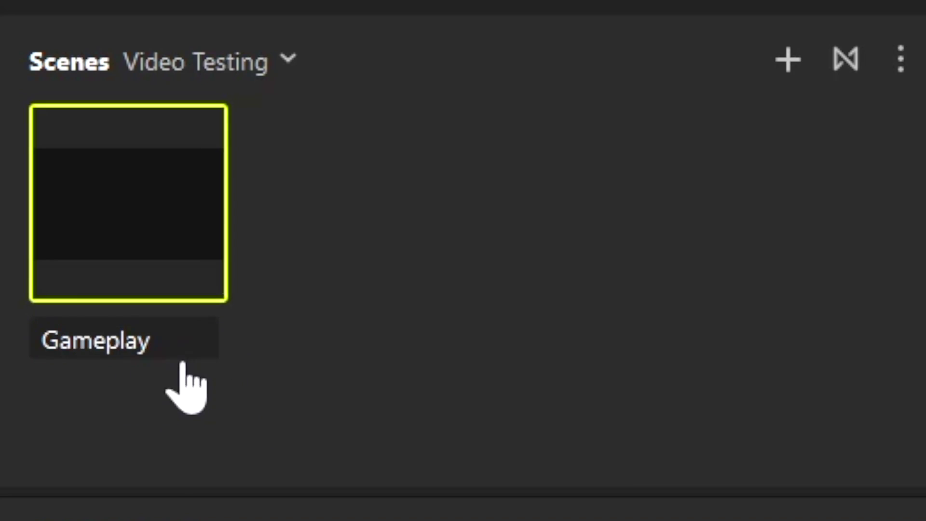
{"action": "key", "text": "Return"}
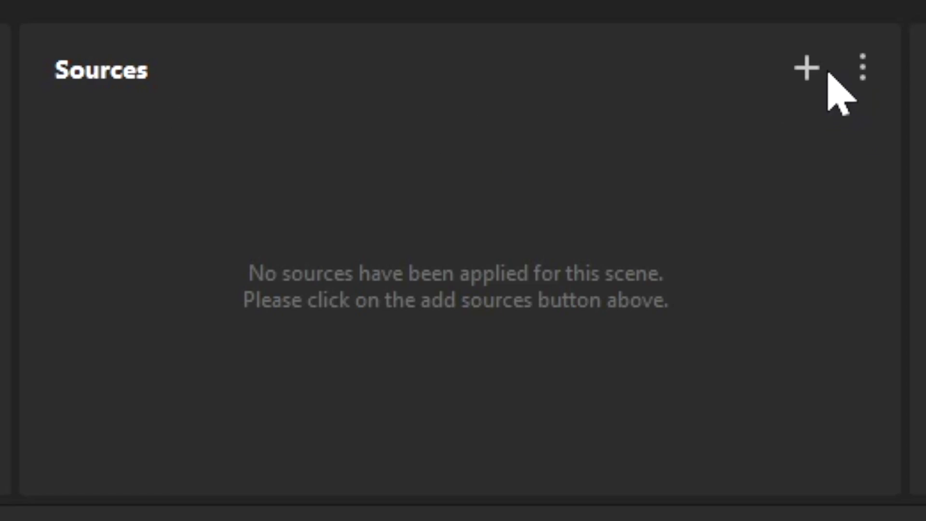
Step: Add a Webcam/Video Capture Device source named Capture Card
{"action": "left_click", "coordinate": [806, 67]}
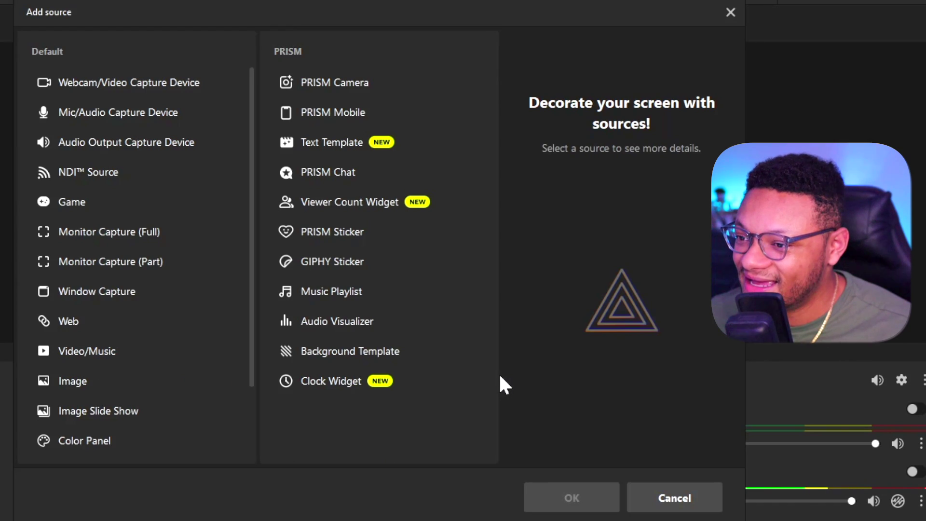
{"action": "left_click", "coordinate": [128, 91]}
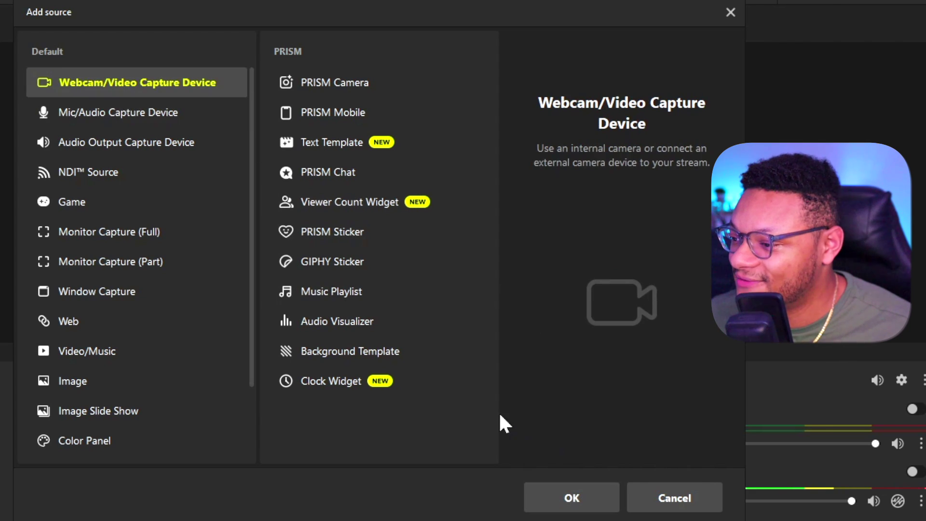
{"action": "left_click", "coordinate": [567, 501]}
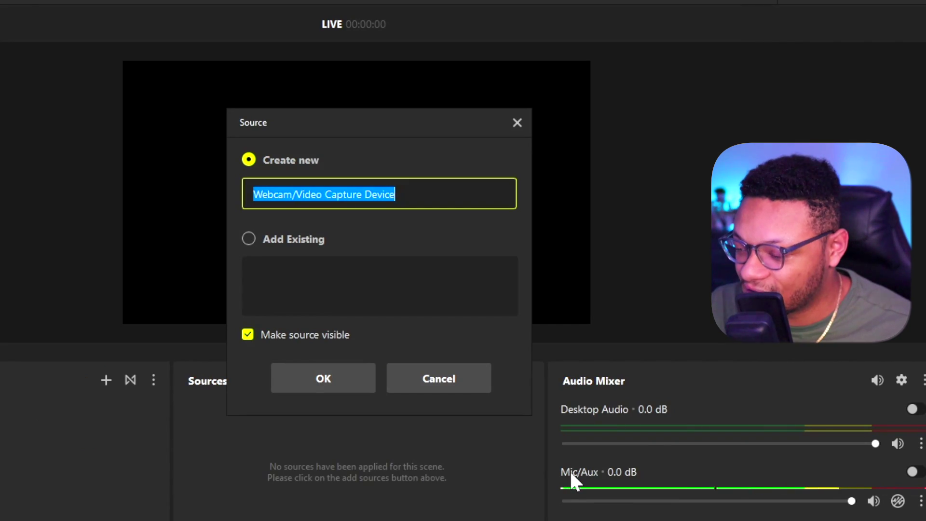
{"action": "type", "text": "Capture Card"}
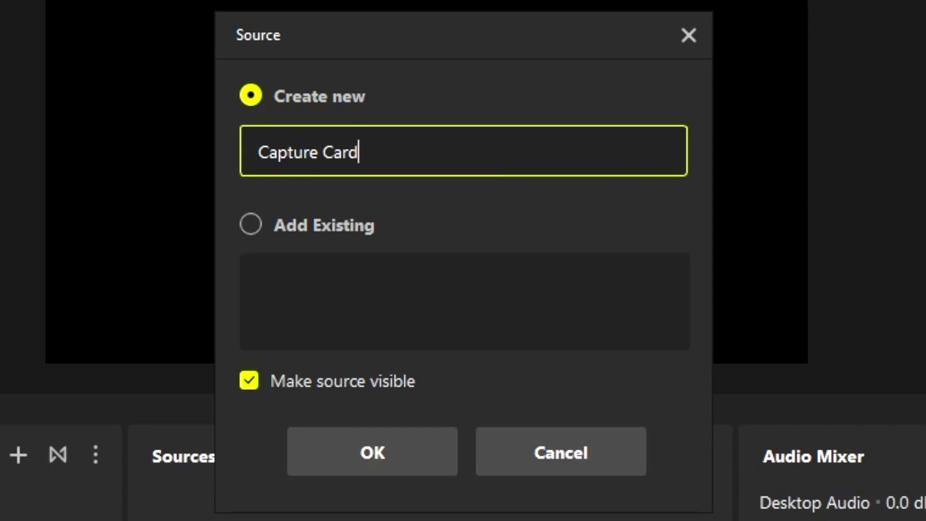
{"action": "key", "text": "Return"}
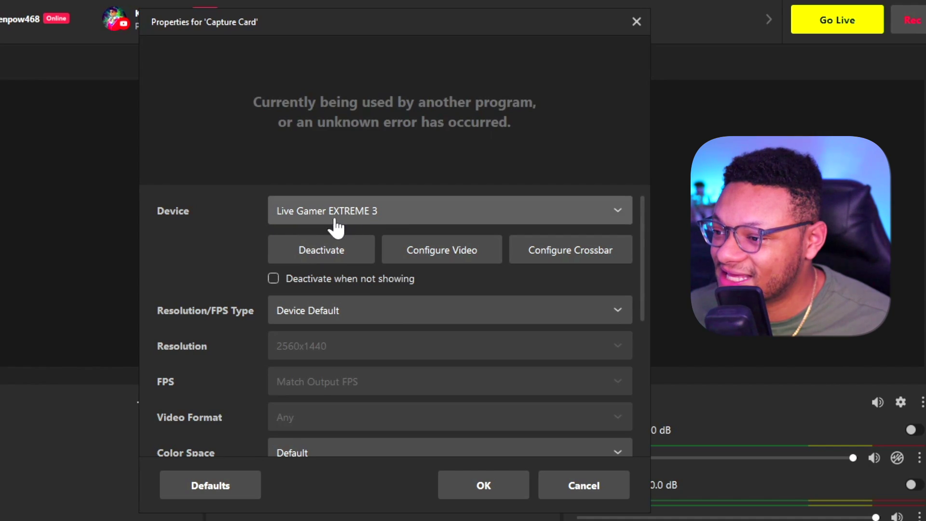
Step: Toggle the device off and on to clear its error, then accept the Capture Card properties
{"action": "left_click", "coordinate": [320, 251]}
{"action": "left_click", "coordinate": [320, 252]}
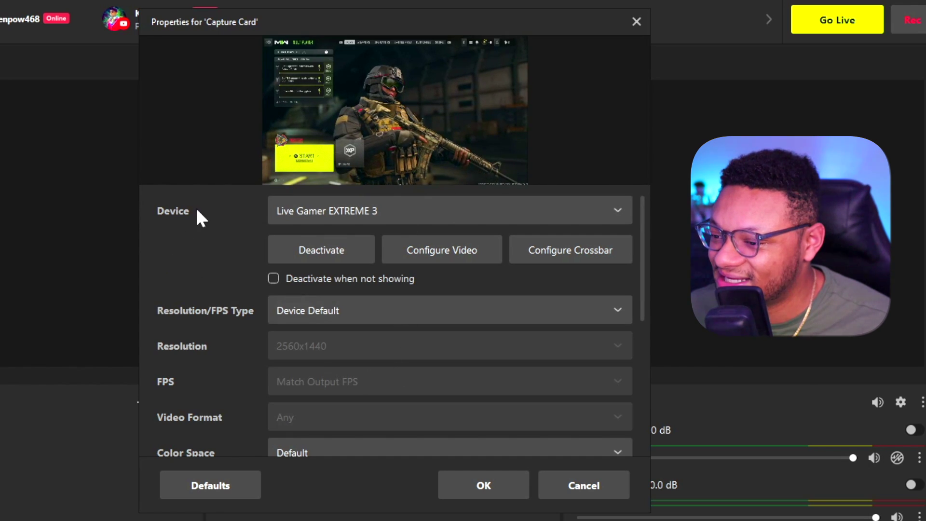
{"action": "left_click", "coordinate": [483, 486]}
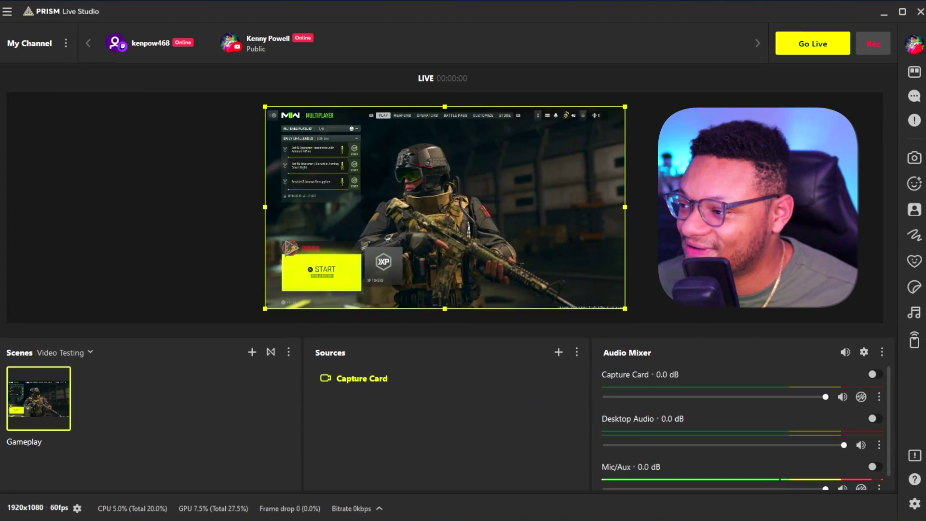
Step: Deselect Capture Card in the preview and bring up the Sources add list
{"action": "left_click", "coordinate": [463, 477]}
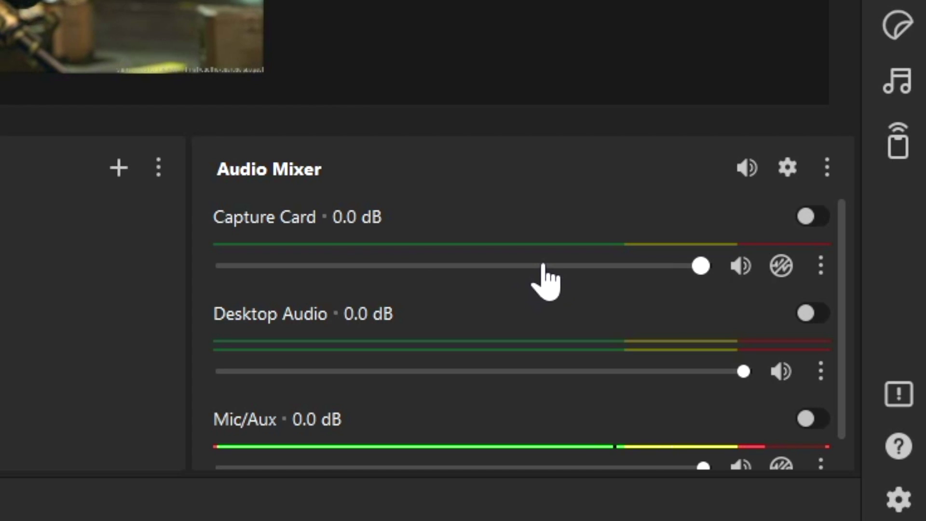
{"action": "left_click", "coordinate": [118, 168]}
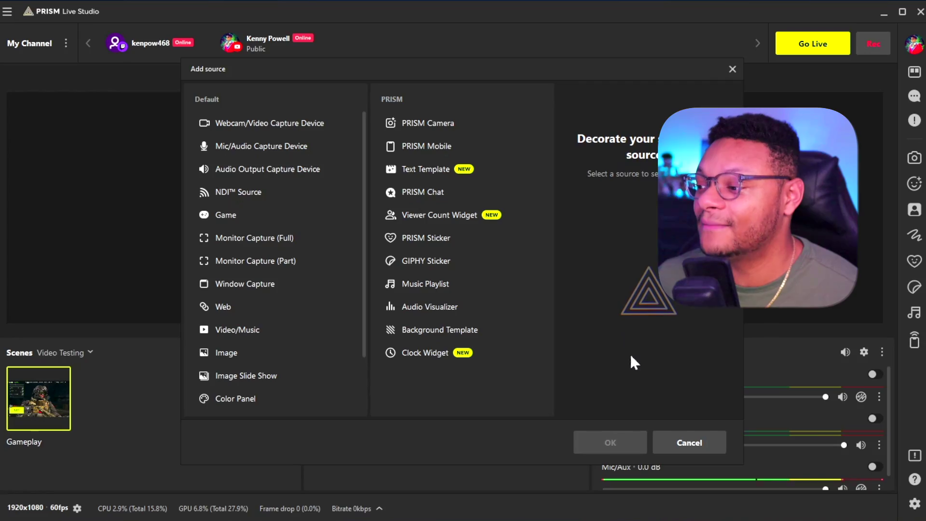
Step: Set Mic/Auxiliary Audio 2 to HDMI/Line In (Live Gamer EXTREME 3) in Audio settings and apply
{"action": "left_click", "coordinate": [675, 441]}
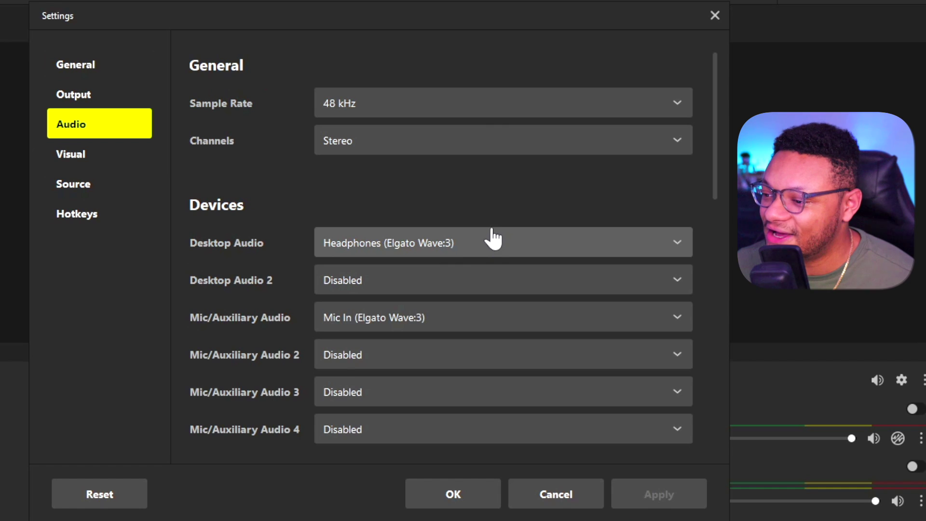
{"action": "scroll", "coordinate": [328, 371], "scroll_direction": "down", "scroll_amount": 1}
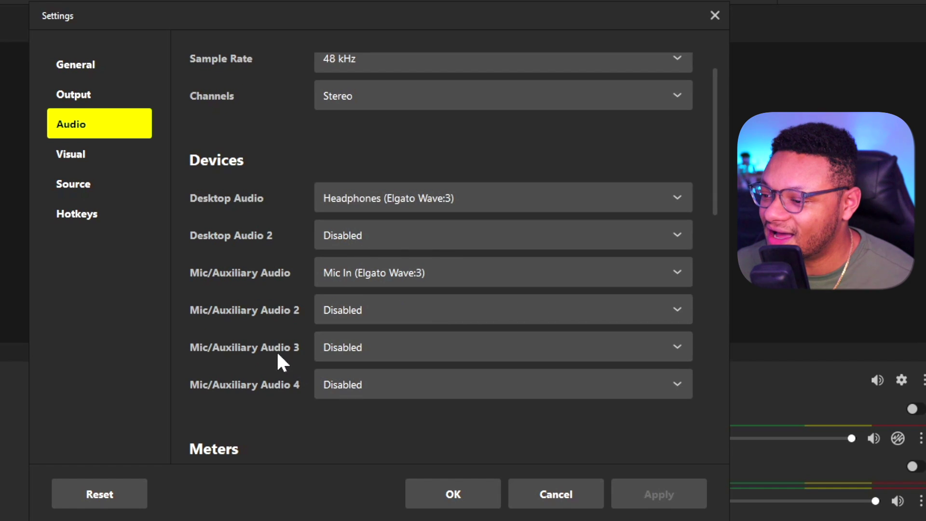
{"action": "left_click", "coordinate": [331, 311]}
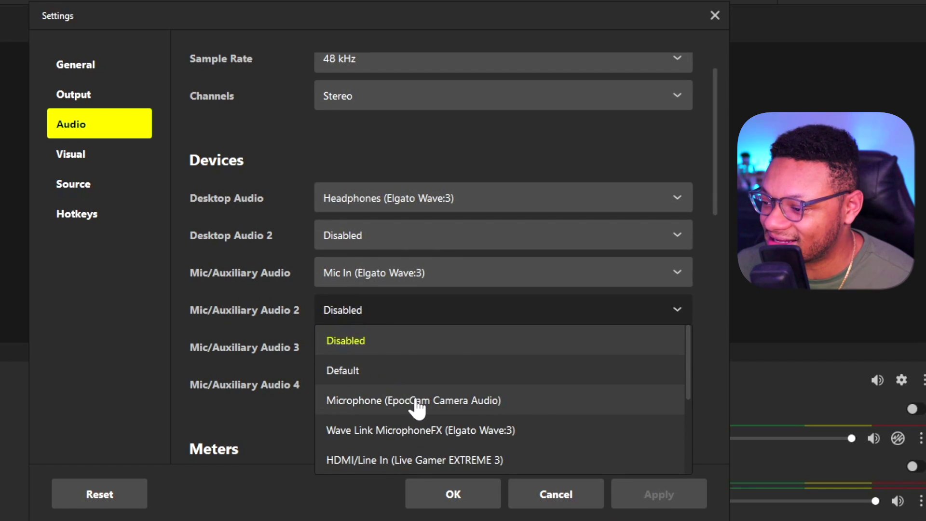
{"action": "scroll", "coordinate": [464, 405], "scroll_direction": "down", "scroll_amount": 1}
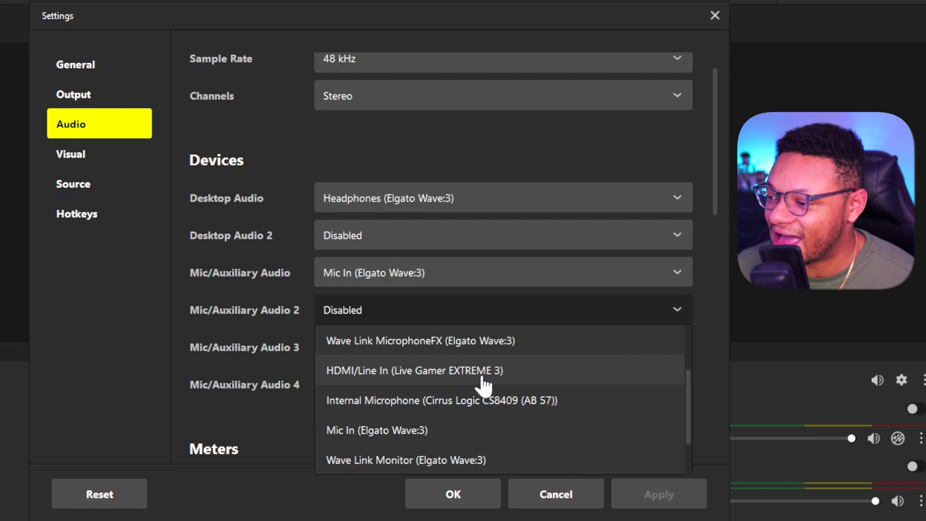
{"action": "left_click", "coordinate": [480, 374]}
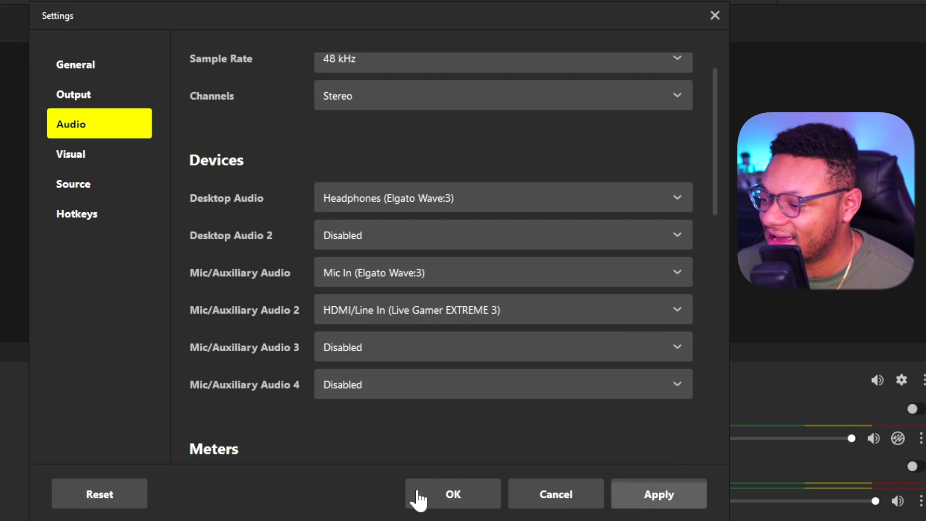
{"action": "left_click", "coordinate": [448, 497]}
{"action": "scroll", "coordinate": [720, 494], "scroll_direction": "down", "scroll_amount": 3}
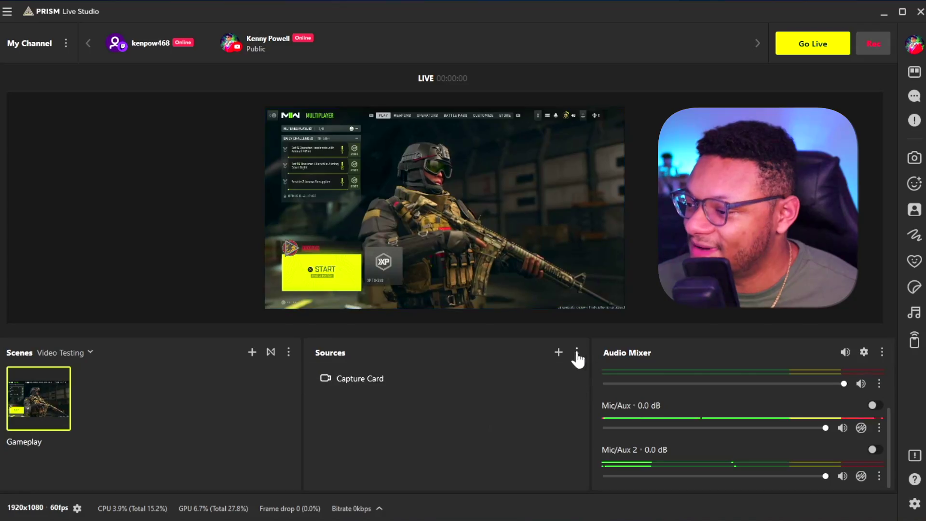
Step: Add a Monitor Capture (Part) source covering a dragged-out screen area
{"action": "left_click", "coordinate": [557, 353]}
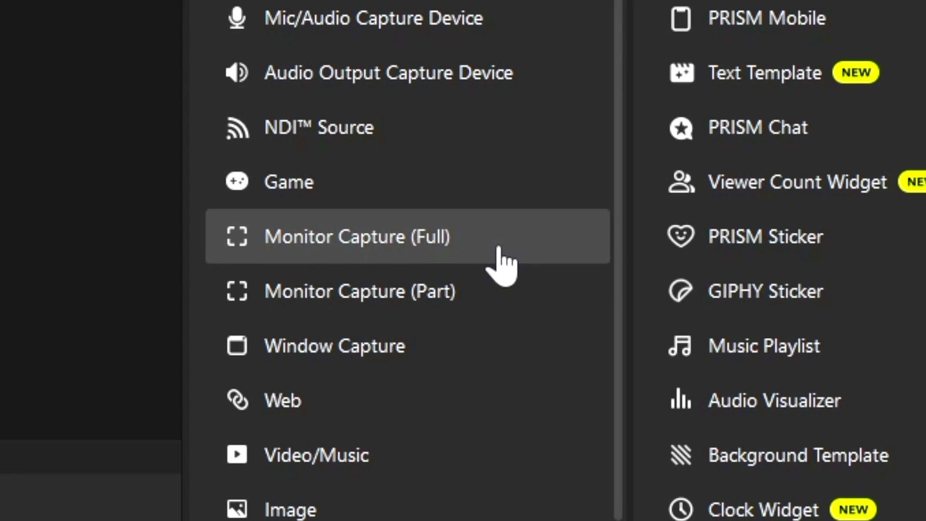
{"action": "left_click", "coordinate": [436, 301]}
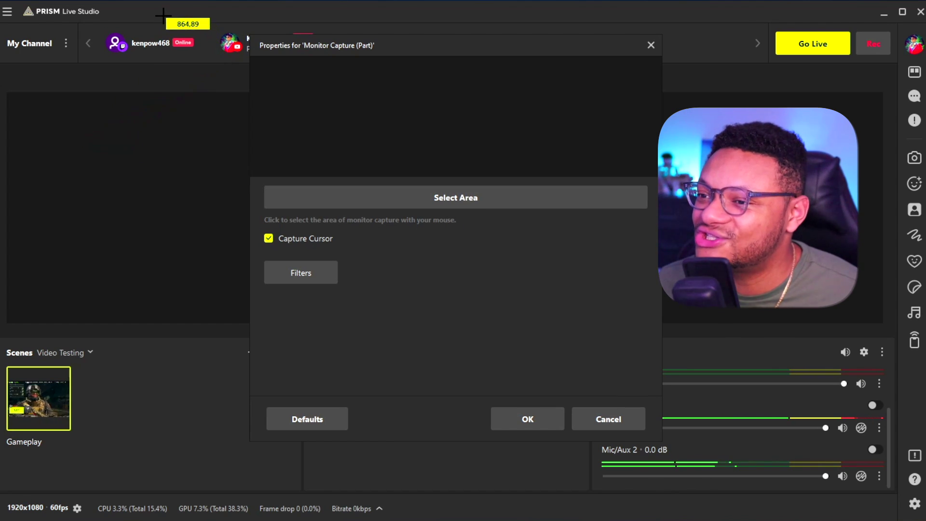
{"action": "left_click_drag", "start_coordinate": [368, 30], "coordinate": [780, 508]}
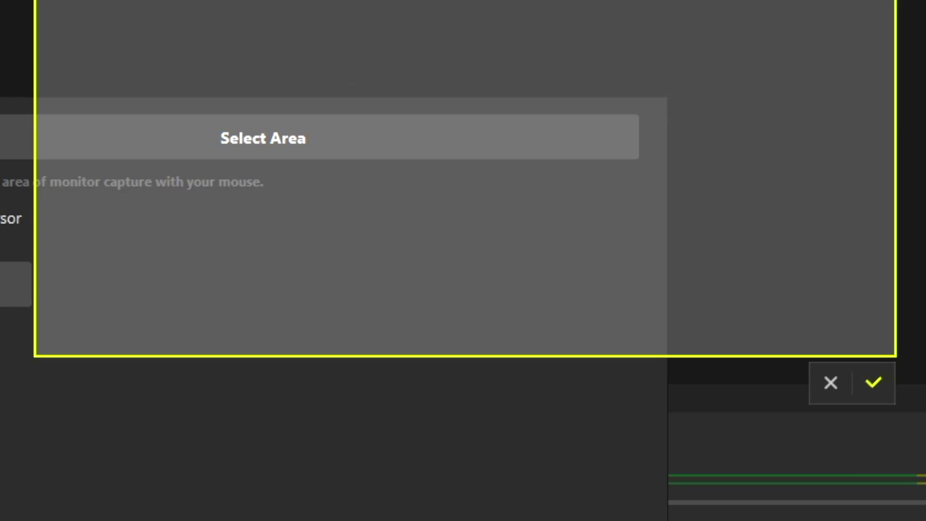
{"action": "left_click", "coordinate": [879, 389]}
Step: Accept the monitor capture, then add a Window Capture source for the Chrome window
{"action": "left_click", "coordinate": [523, 421]}
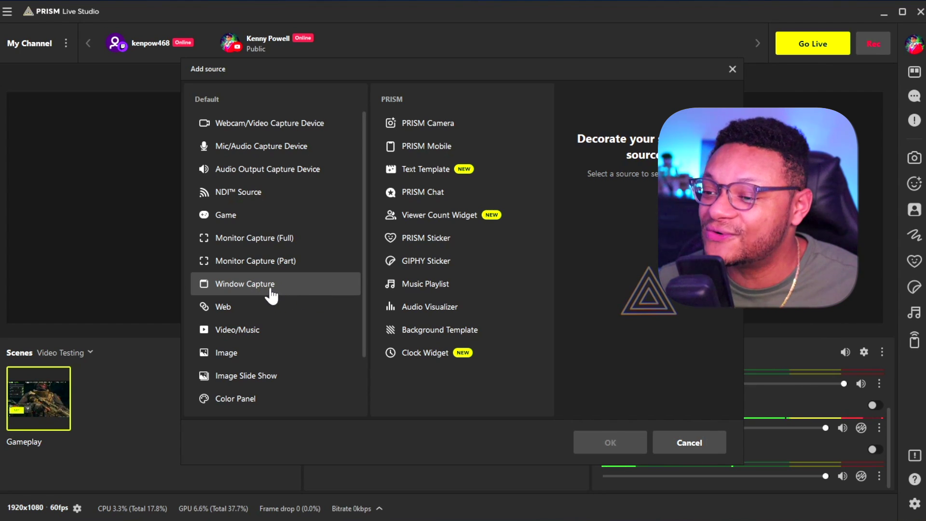
{"action": "left_click", "coordinate": [622, 441]}
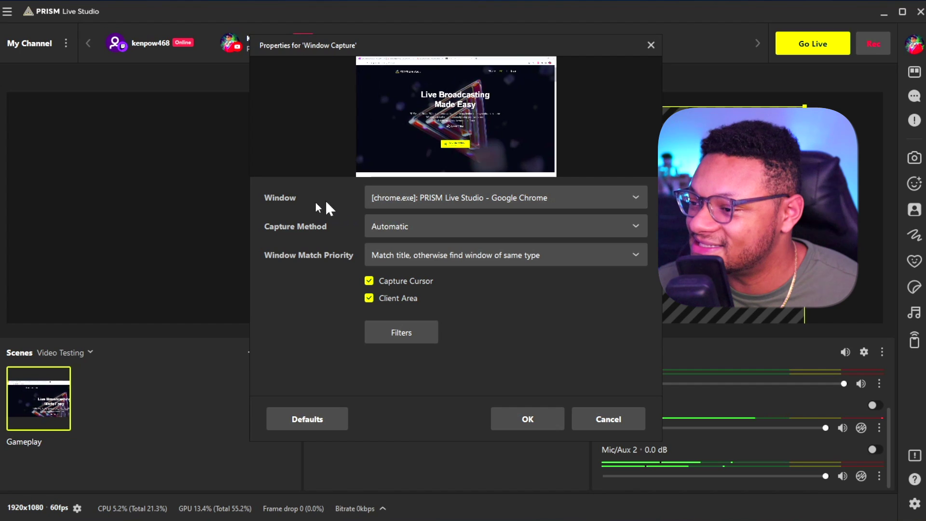
{"action": "left_click", "coordinate": [581, 195]}
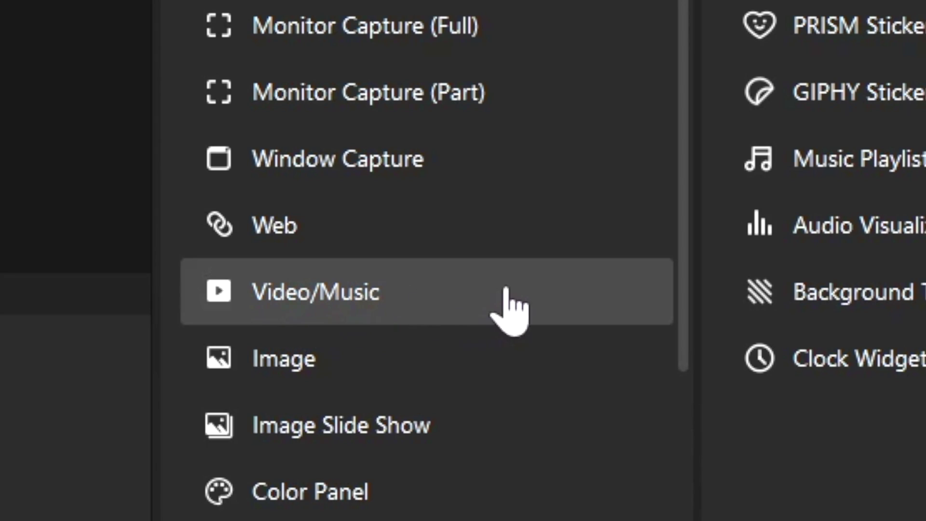
Step: Add a Facecam Border video source playing roccit-webcam.webm and drag it to the right
{"action": "left_click", "coordinate": [321, 316]}
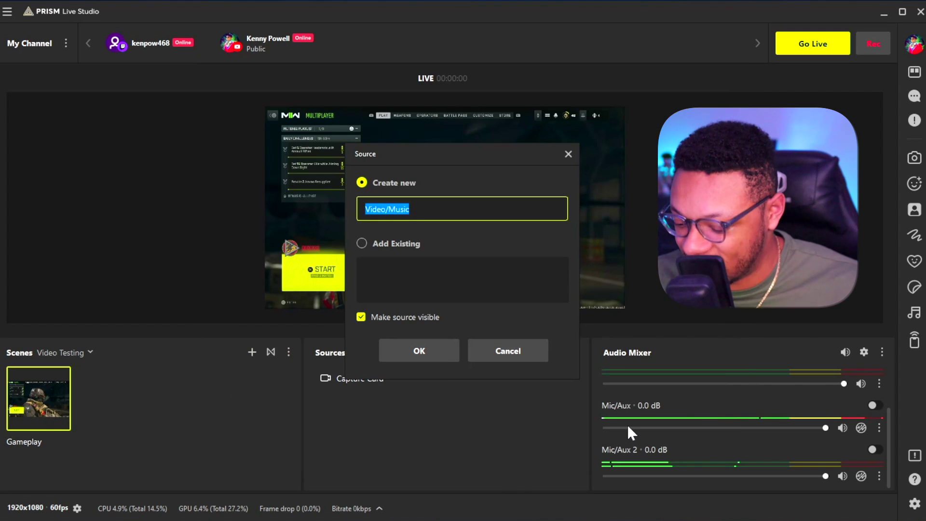
{"action": "type", "text": "Facecam Border"}
{"action": "left_click", "coordinate": [414, 350]}
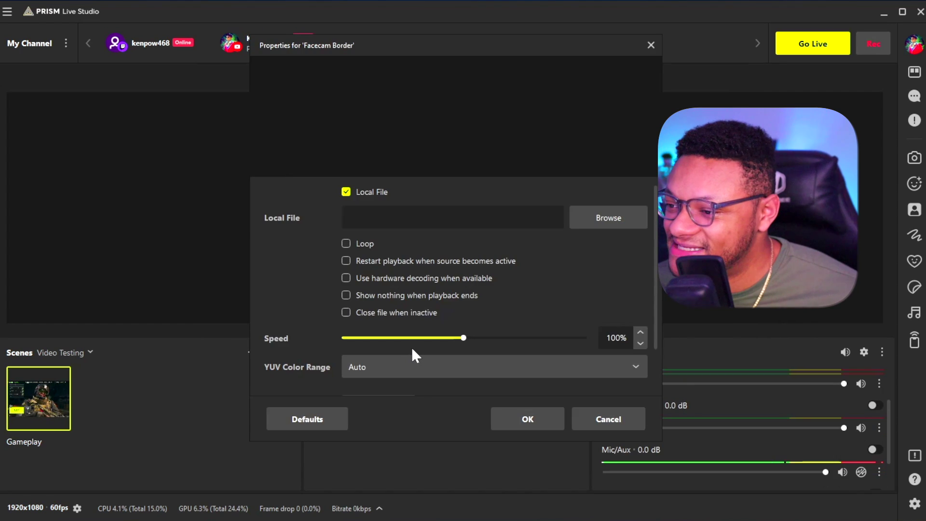
{"action": "left_click", "coordinate": [624, 215]}
{"action": "left_click", "coordinate": [722, 430]}
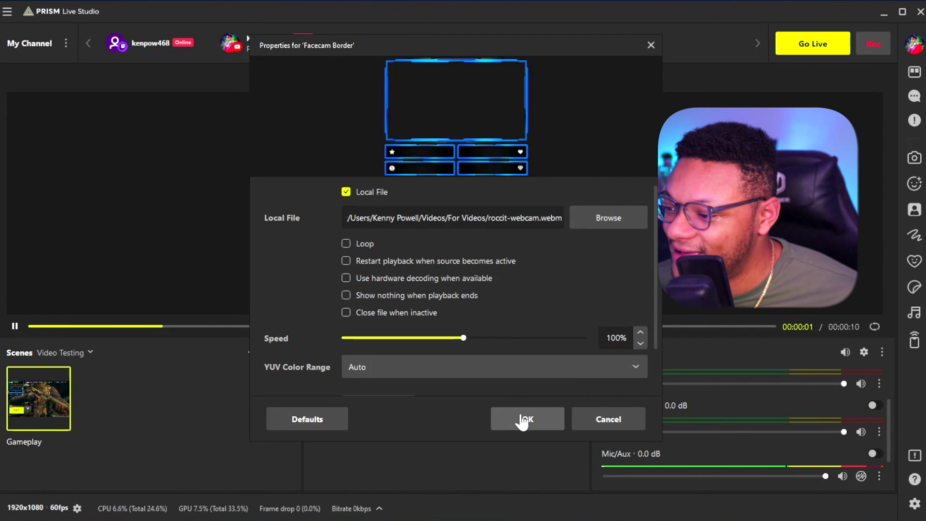
{"action": "left_click", "coordinate": [523, 420]}
{"action": "left_click_drag", "start_coordinate": [337, 169], "coordinate": [593, 231]}
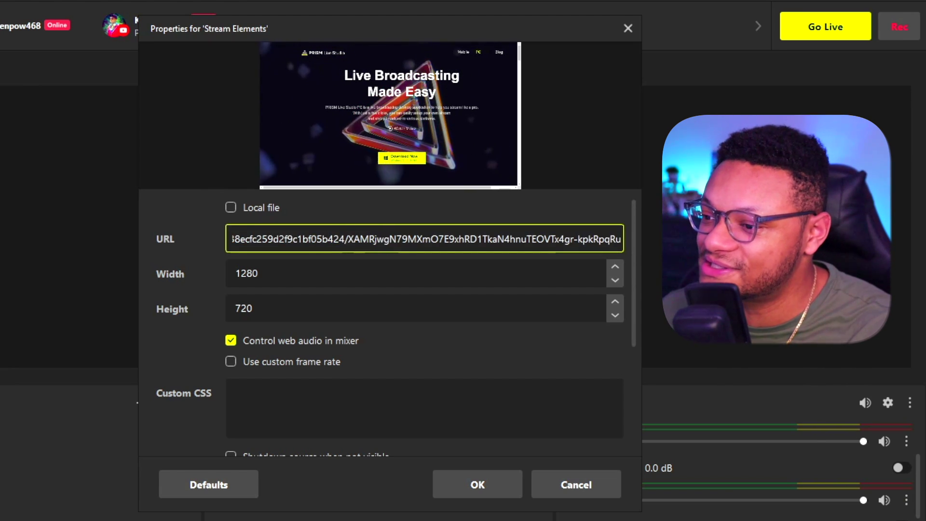
Step: Size the Stream Elements web source to 1920 x 1080
{"action": "key", "text": "Tab"}
{"action": "type", "text": "1920"}
{"action": "key", "text": "Tab"}
{"action": "type", "text": "1080"}
{"action": "key", "text": "Return"}
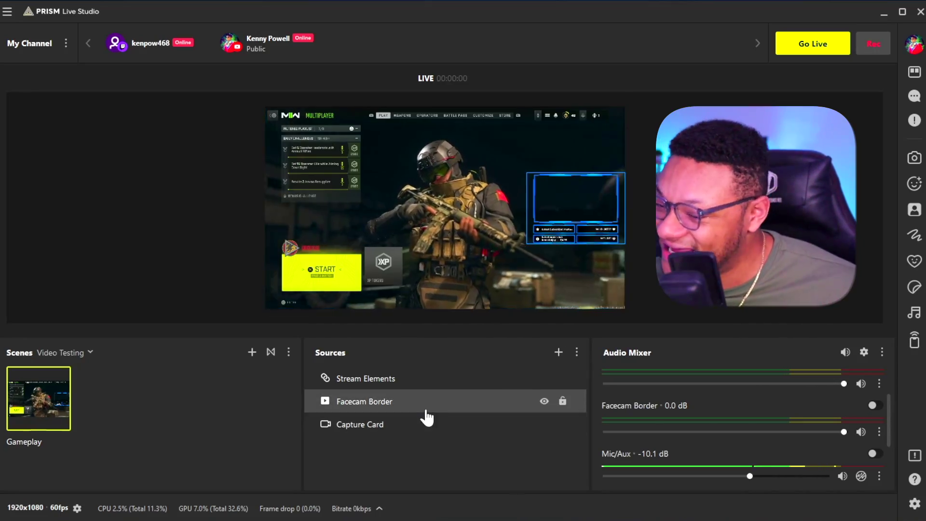
{"action": "left_click", "coordinate": [558, 353]}
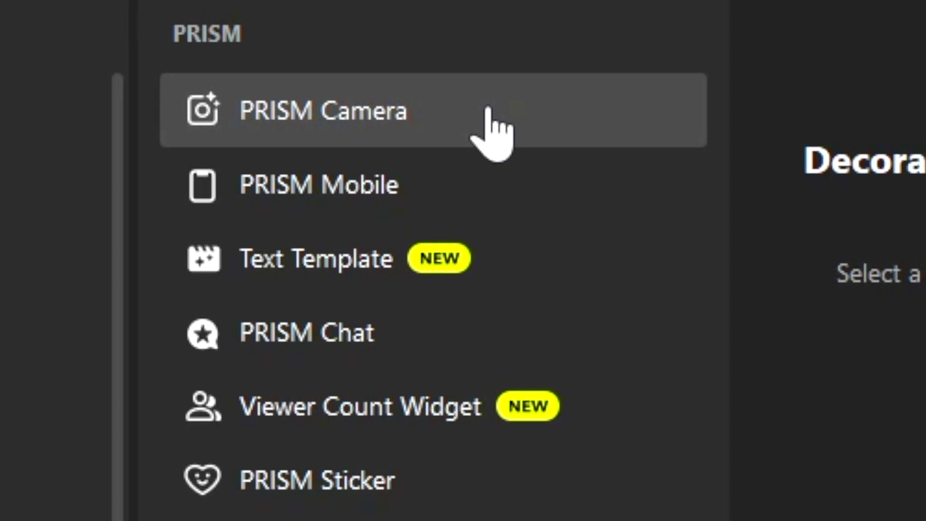
Step: Add a PRISM Camera source using the Elgato Facecam device
{"action": "left_click", "coordinate": [487, 116]}
{"action": "left_click", "coordinate": [601, 446]}
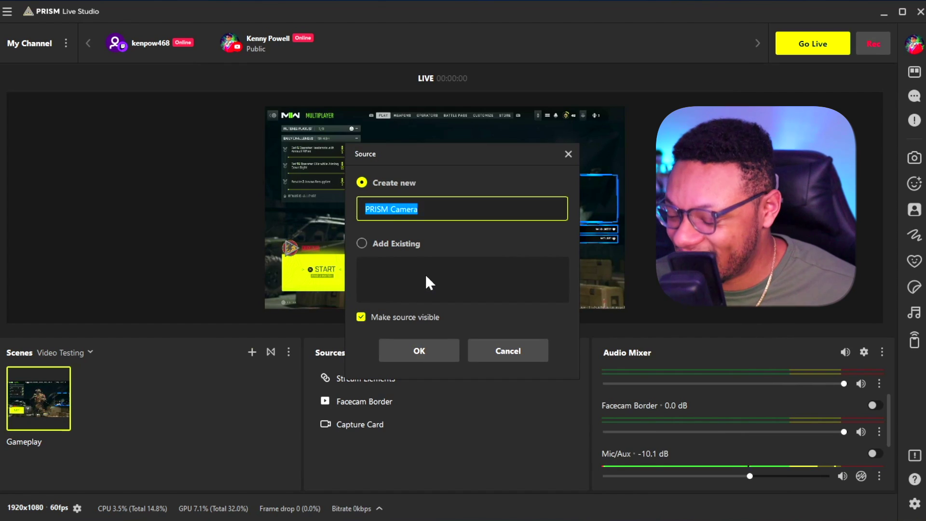
{"action": "left_click", "coordinate": [430, 351]}
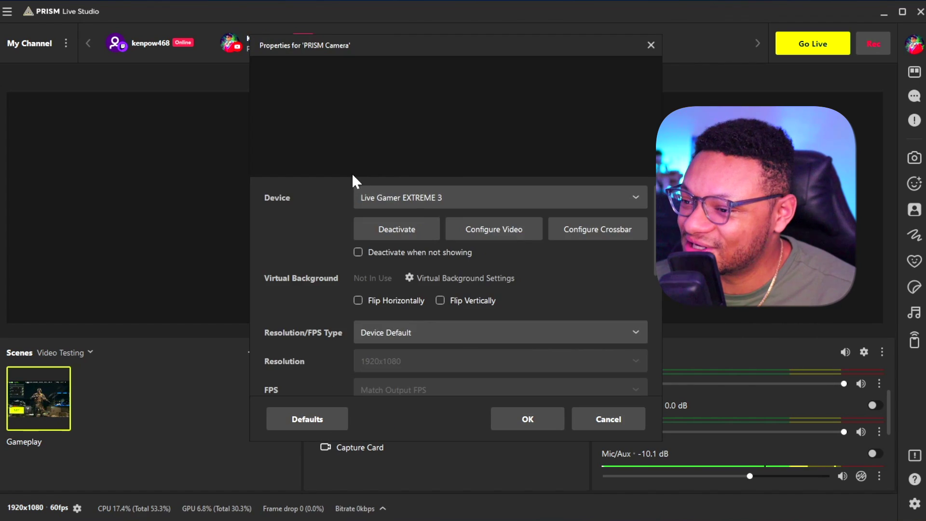
{"action": "left_click", "coordinate": [421, 196]}
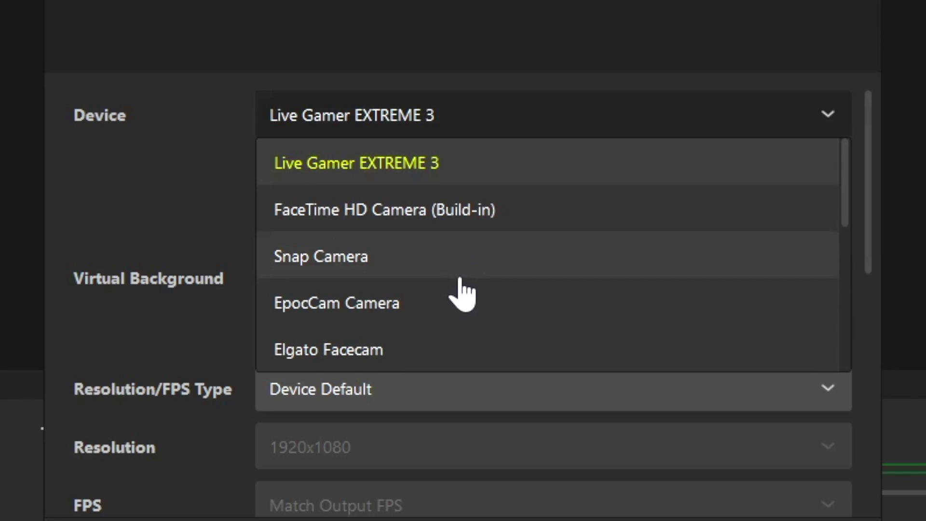
{"action": "left_click", "coordinate": [437, 348]}
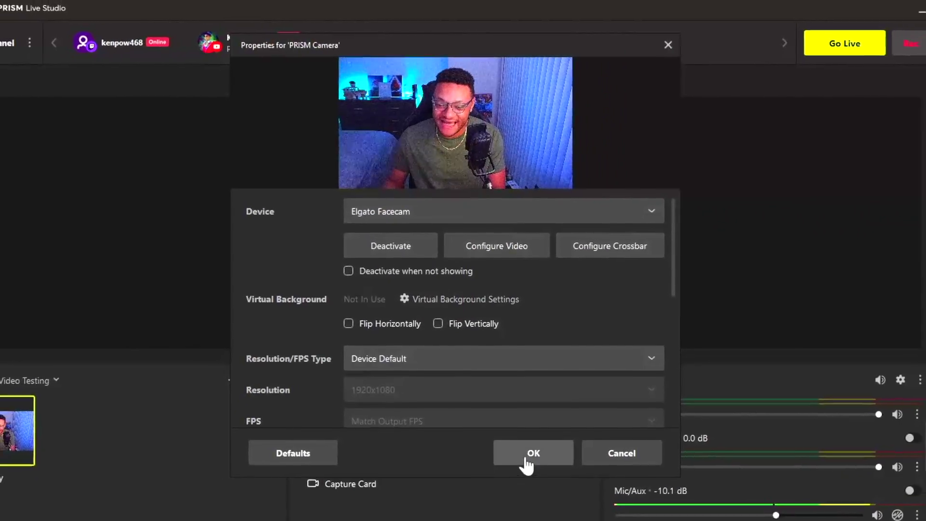
{"action": "left_click", "coordinate": [535, 474]}
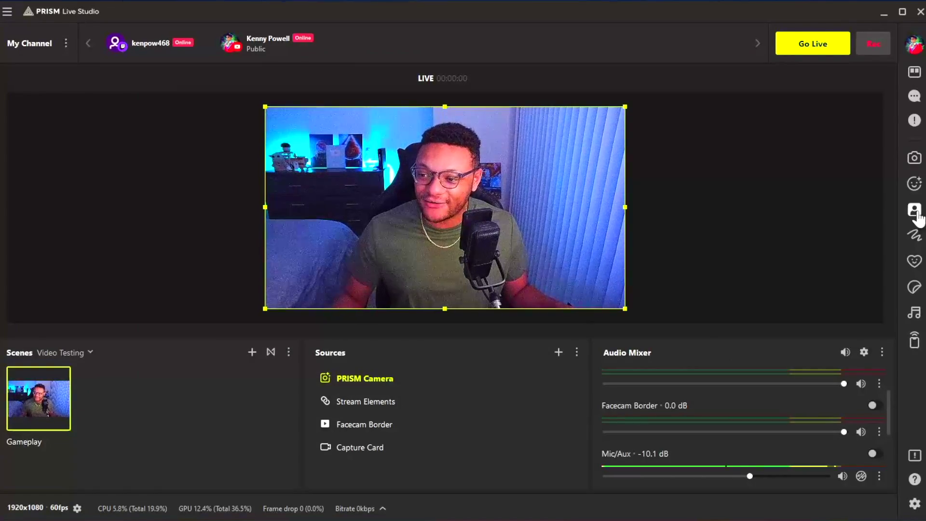
{"action": "left_click", "coordinate": [914, 210]}
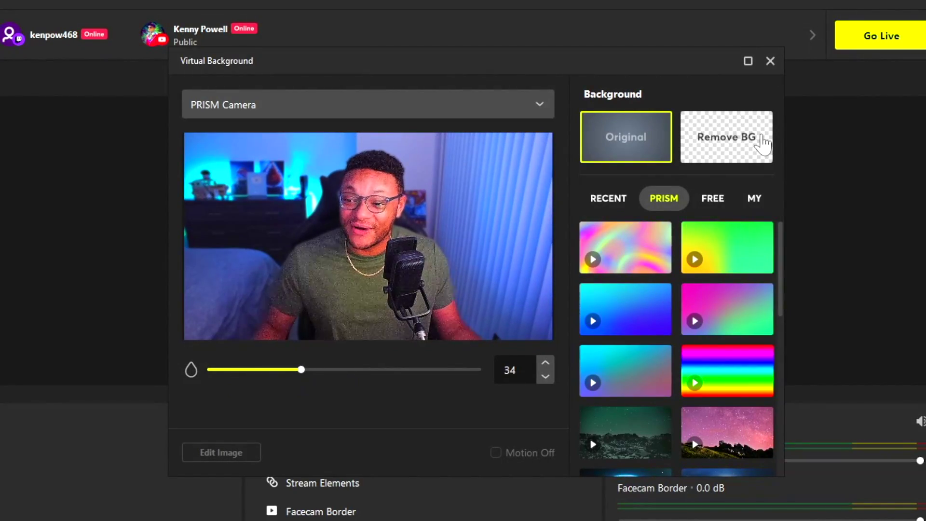
Step: Try Remove BG and several virtual backgrounds, then keep the camera's original background
{"action": "left_click", "coordinate": [723, 145]}
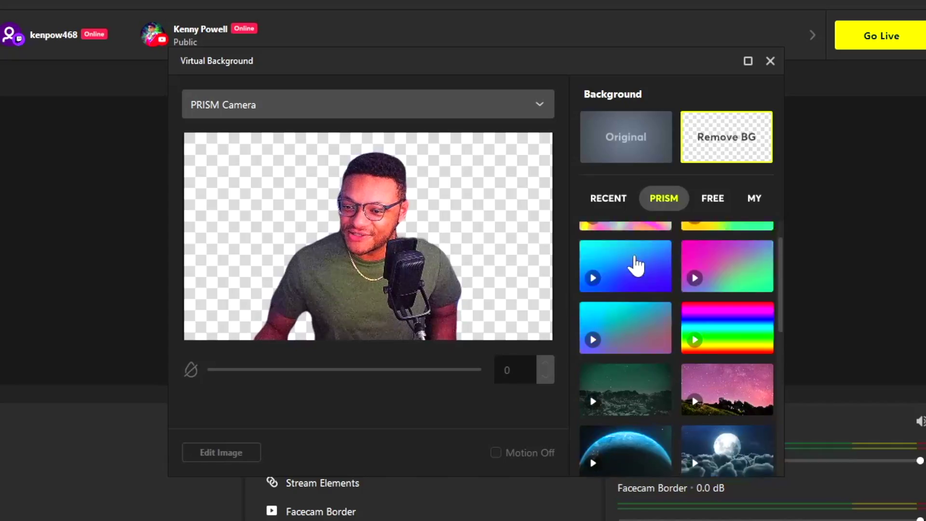
{"action": "scroll", "coordinate": [635, 265], "scroll_direction": "down", "scroll_amount": 2}
{"action": "left_click", "coordinate": [644, 310]}
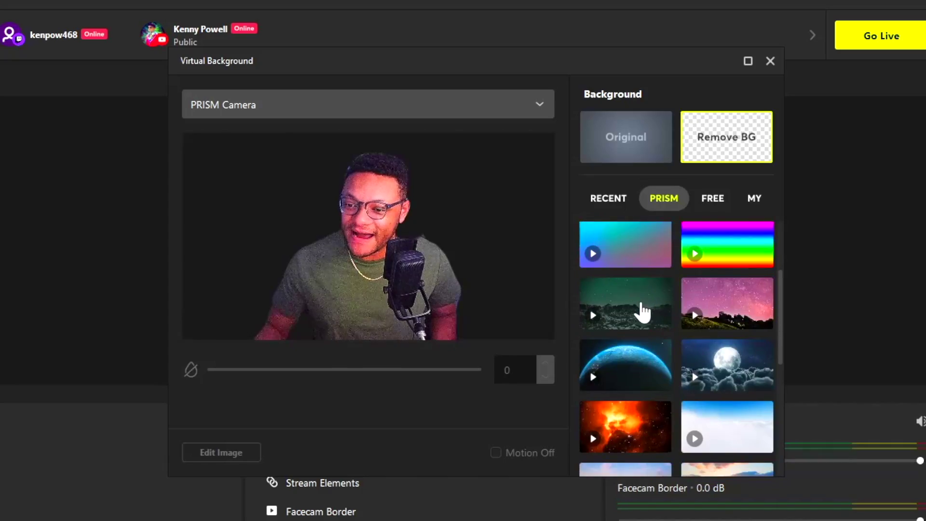
{"action": "left_click", "coordinate": [751, 318]}
{"action": "left_click", "coordinate": [661, 372]}
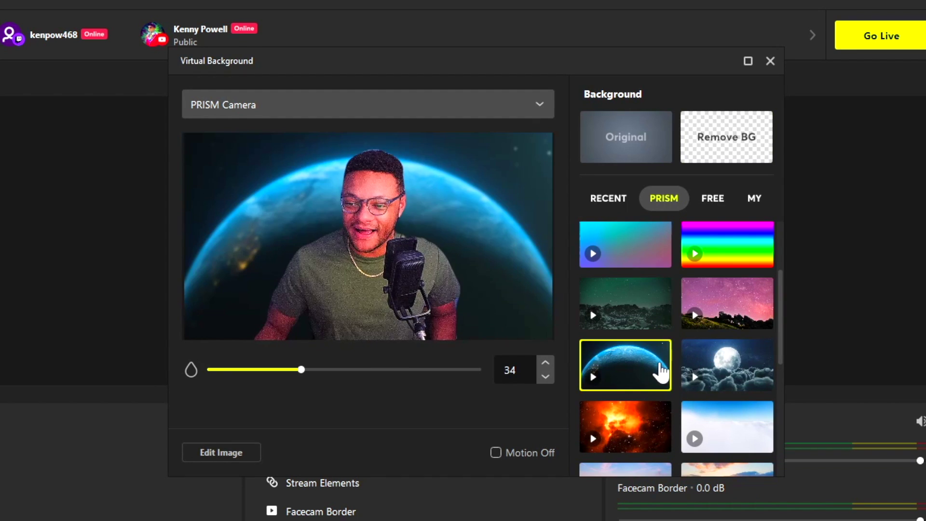
{"action": "left_click", "coordinate": [624, 426]}
{"action": "left_click", "coordinate": [727, 434]}
{"action": "scroll", "coordinate": [718, 444], "scroll_direction": "down", "scroll_amount": 1}
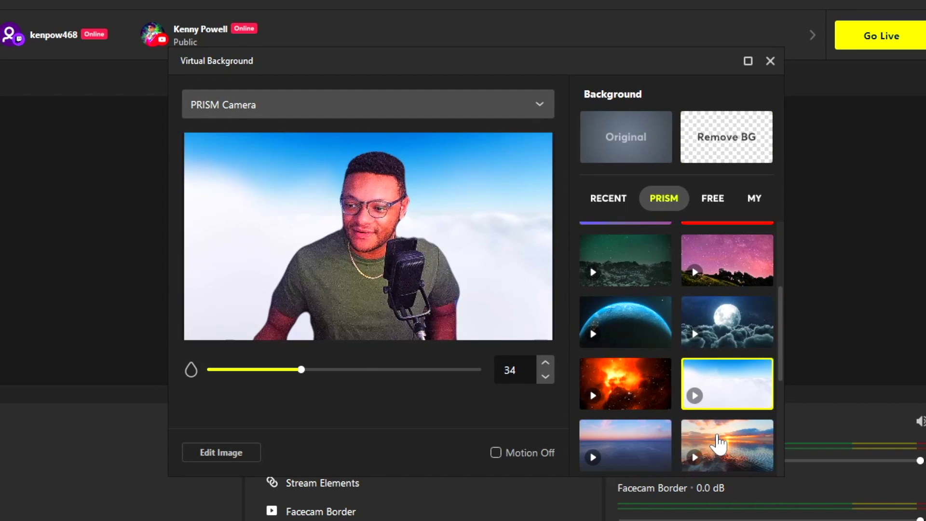
{"action": "left_click", "coordinate": [626, 137]}
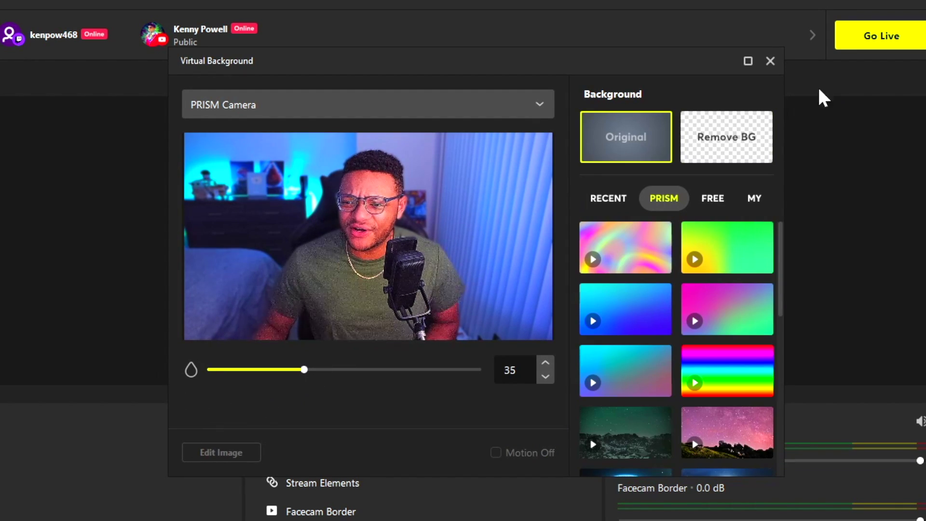
{"action": "left_click", "coordinate": [771, 61]}
Step: Shrink the camera and move it down and right over the gameplay
{"action": "left_click_drag", "start_coordinate": [633, 372], "coordinate": [454, 256]}
{"action": "left_click_drag", "start_coordinate": [372, 215], "coordinate": [541, 249]}
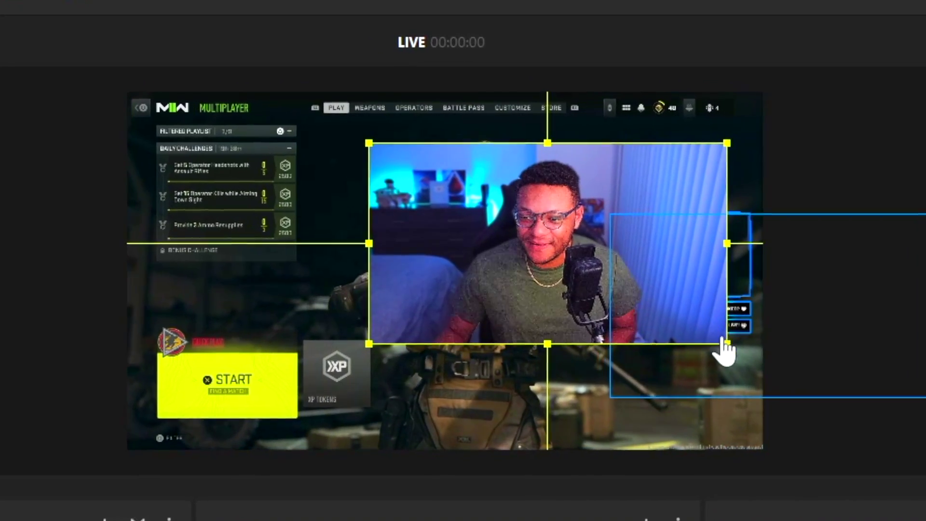
{"action": "left_click_drag", "start_coordinate": [723, 340], "coordinate": [632, 304]}
{"action": "left_click_drag", "start_coordinate": [488, 247], "coordinate": [562, 281]}
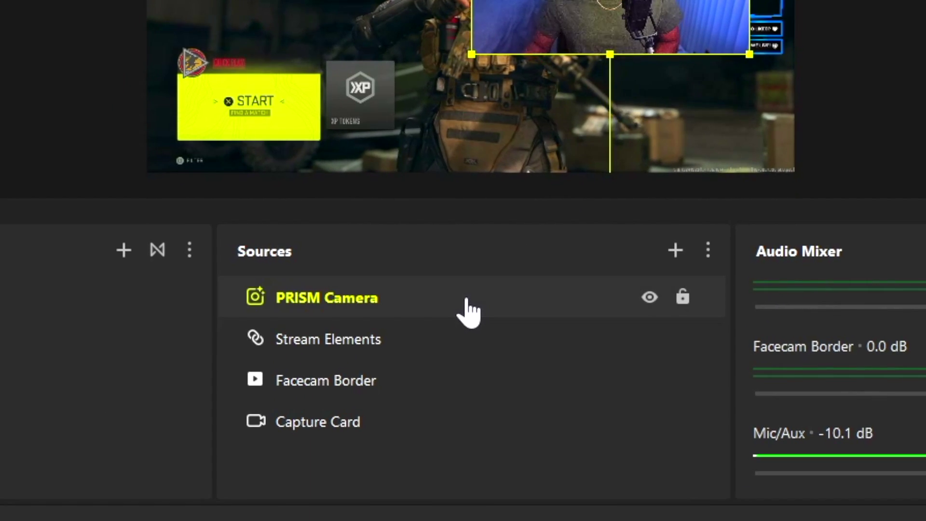
Step: Move PRISM Camera below Facecam Border in Sources and resize it to fit the border frame
{"action": "left_click_drag", "start_coordinate": [467, 310], "coordinate": [448, 409]}
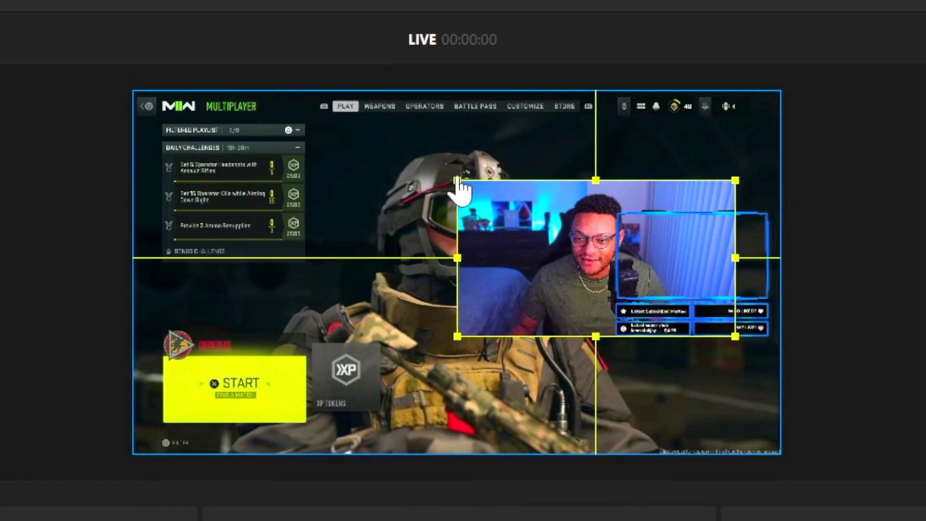
{"action": "left_click_drag", "start_coordinate": [457, 182], "coordinate": [635, 228]}
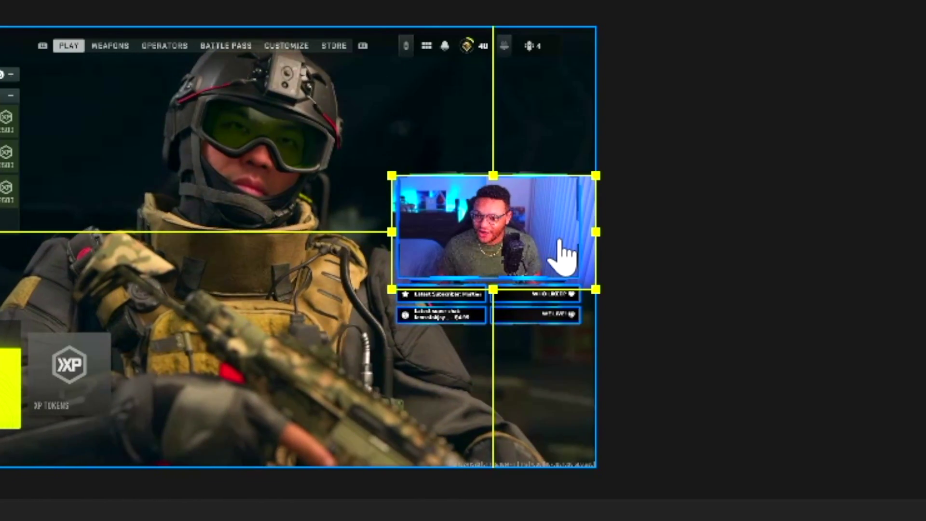
{"action": "left_click_drag", "start_coordinate": [595, 231], "coordinate": [581, 233]}
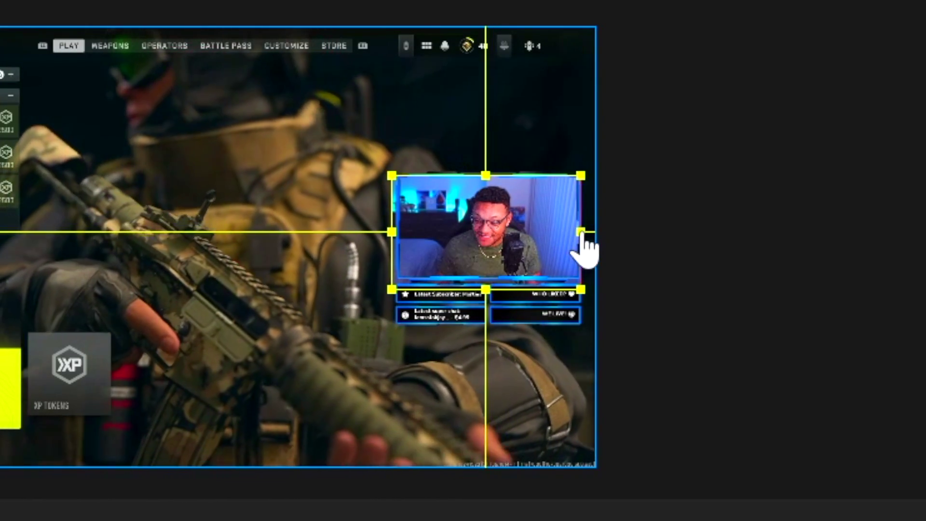
{"action": "left_click_drag", "start_coordinate": [486, 289], "coordinate": [483, 281]}
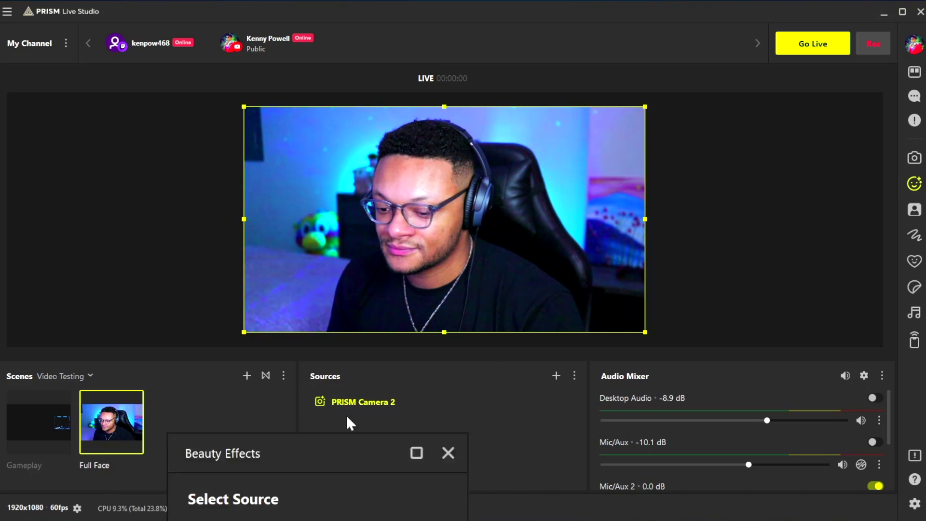
Step: Enable beauty effects with the Sharp preset and set face sliders to 52, 60 and about 61
{"action": "left_click", "coordinate": [823, 153]}
{"action": "left_click", "coordinate": [707, 196]}
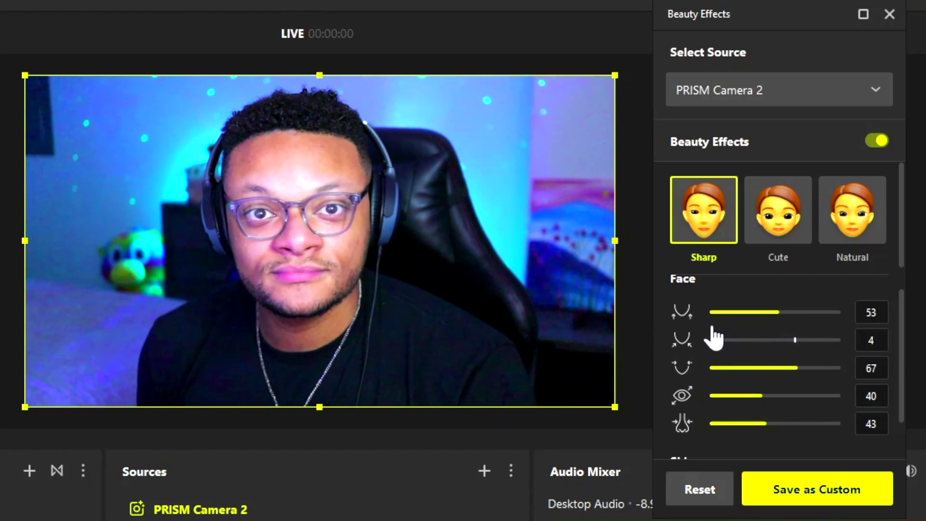
{"action": "left_click_drag", "start_coordinate": [715, 340], "coordinate": [777, 340]}
{"action": "left_click_drag", "start_coordinate": [796, 367], "coordinate": [787, 367]}
{"action": "left_click_drag", "start_coordinate": [762, 395], "coordinate": [797, 392]}
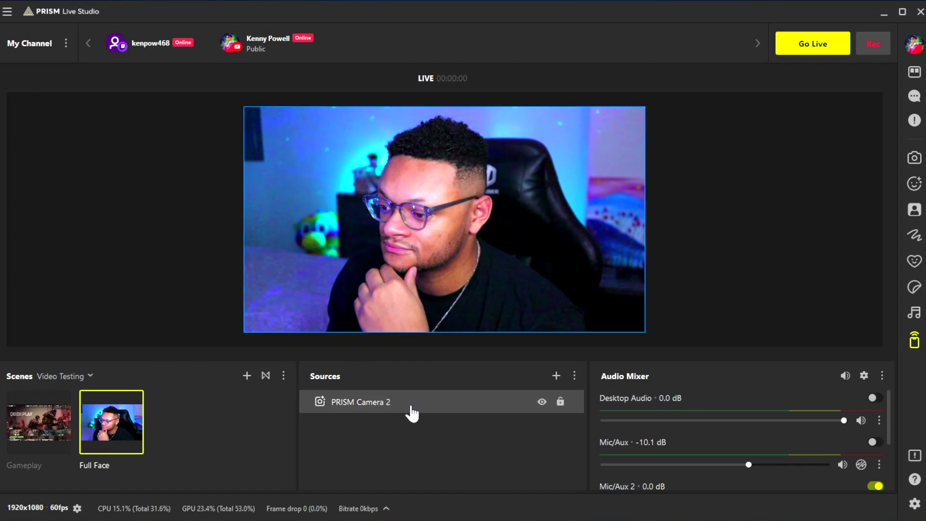
Step: Open the Filters for PRISM Camera 2 and start adding a new effect filter
{"action": "right_click", "coordinate": [411, 408]}
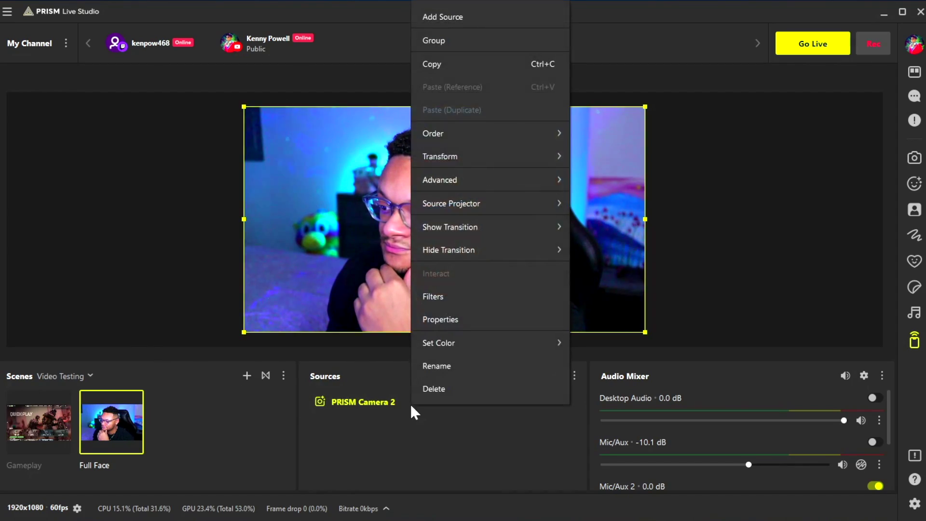
{"action": "left_click", "coordinate": [470, 296]}
{"action": "left_click", "coordinate": [292, 74]}
{"action": "mouse_move", "coordinate": [301, 93]}
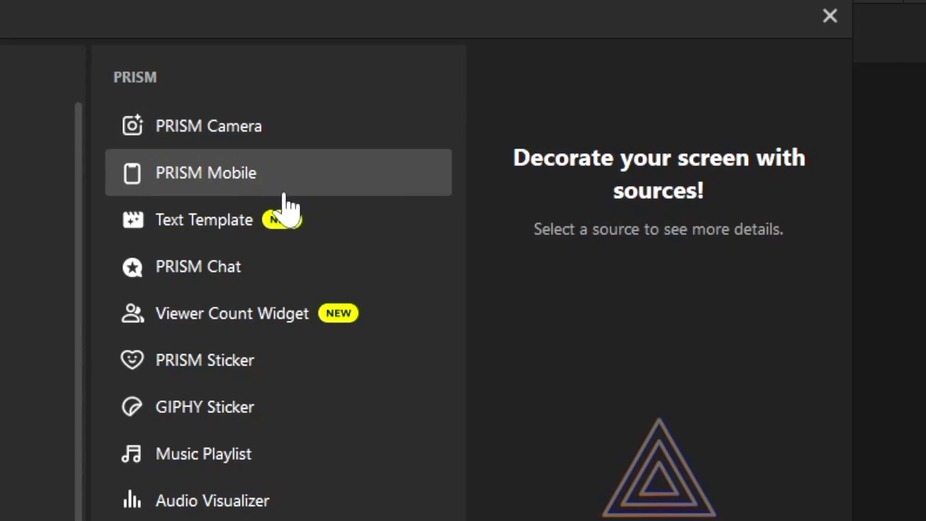
Step: Create a Text Template source and browse its screen saver, social and sticker templates
{"action": "left_click", "coordinate": [295, 191]}
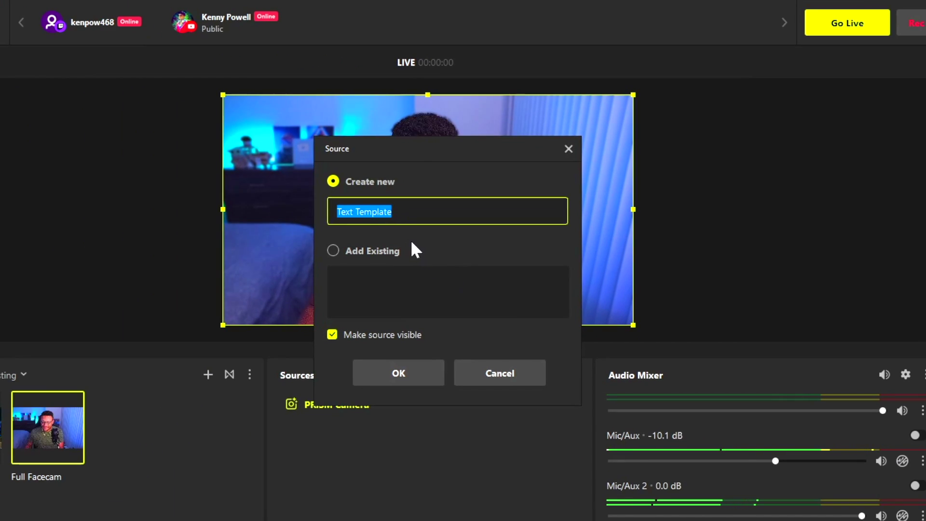
{"action": "left_click", "coordinate": [384, 371]}
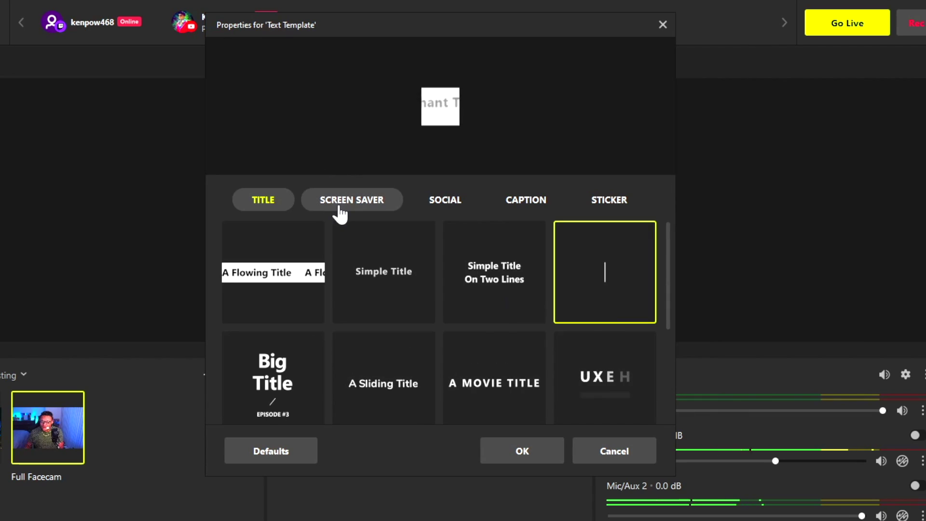
{"action": "left_click", "coordinate": [340, 208]}
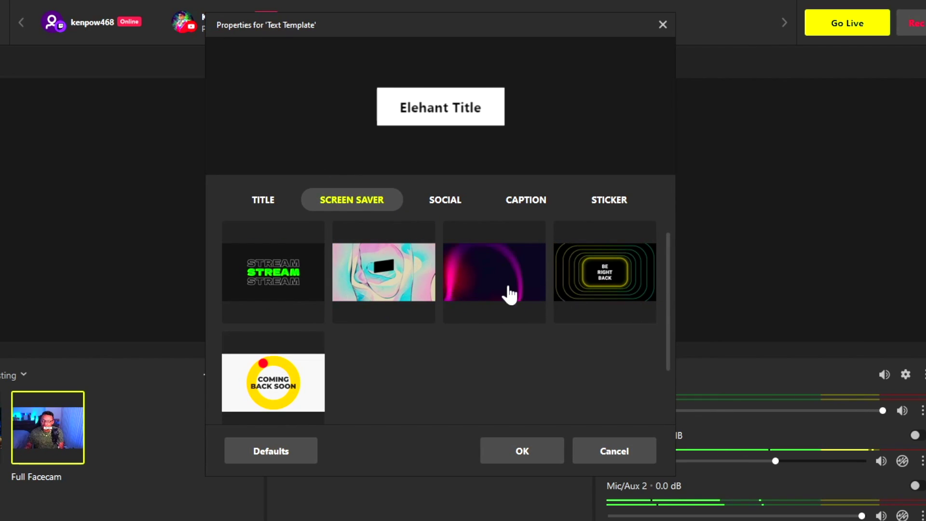
{"action": "left_click", "coordinate": [458, 218]}
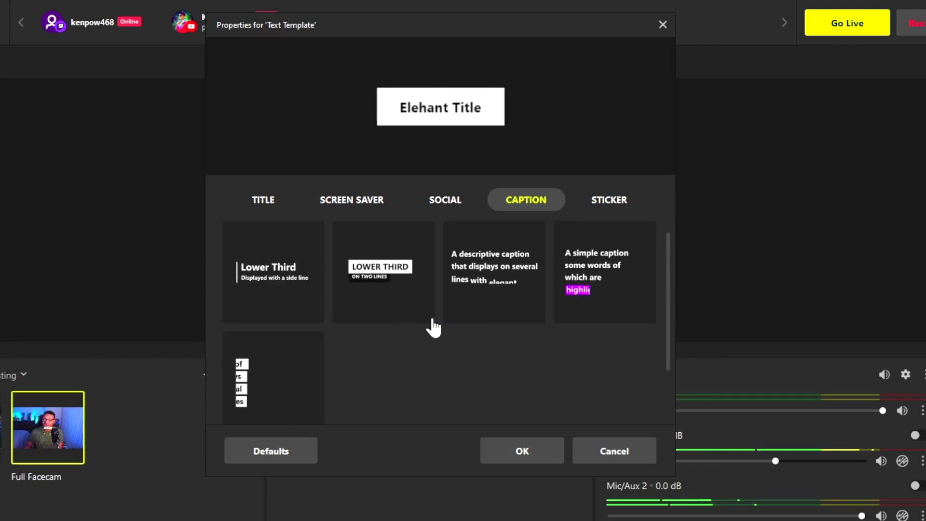
{"action": "left_click", "coordinate": [622, 216]}
{"action": "scroll", "coordinate": [473, 280], "scroll_direction": "down", "scroll_amount": 2}
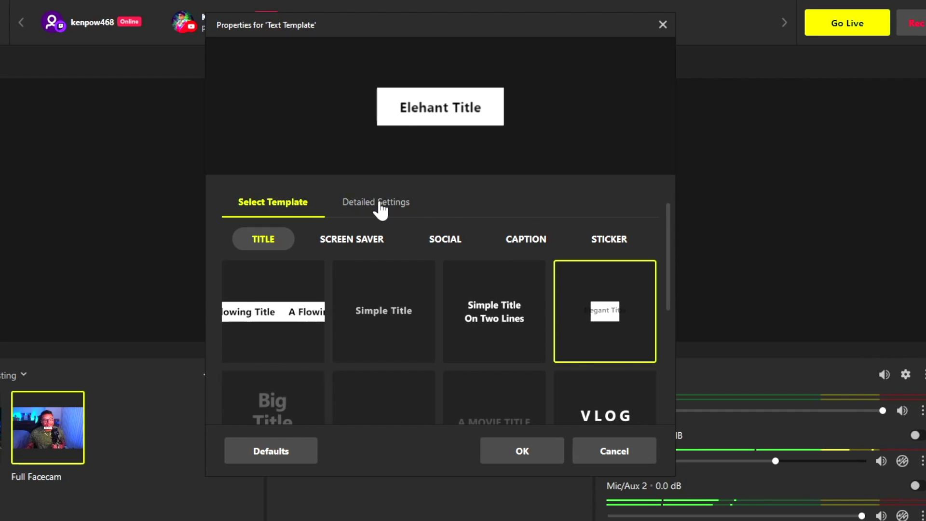
Step: Keep the font Segoe UI Bold in Detailed Settings and change the title to 'SUB TO' plus the channel name
{"action": "left_click", "coordinate": [380, 206]}
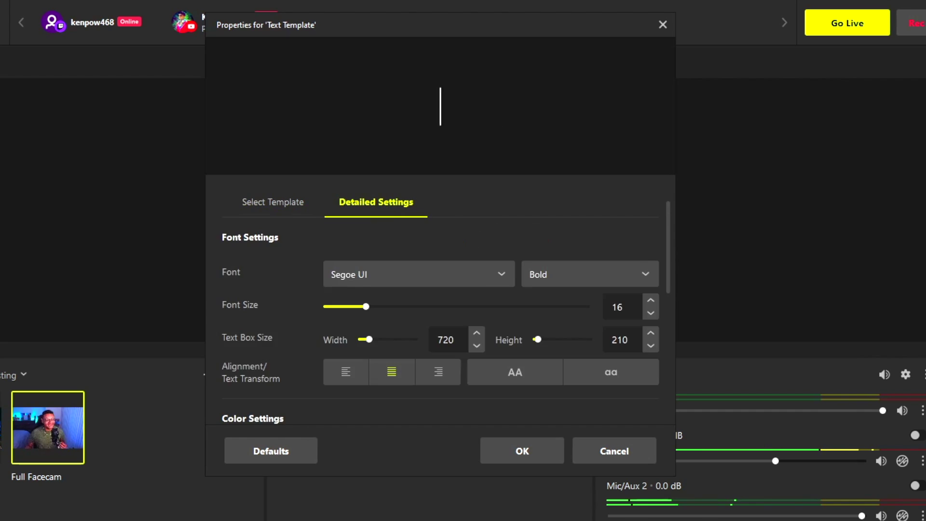
{"action": "left_click", "coordinate": [418, 275]}
{"action": "left_click", "coordinate": [485, 229]}
{"action": "left_click", "coordinate": [593, 273]}
{"action": "left_click", "coordinate": [592, 248]}
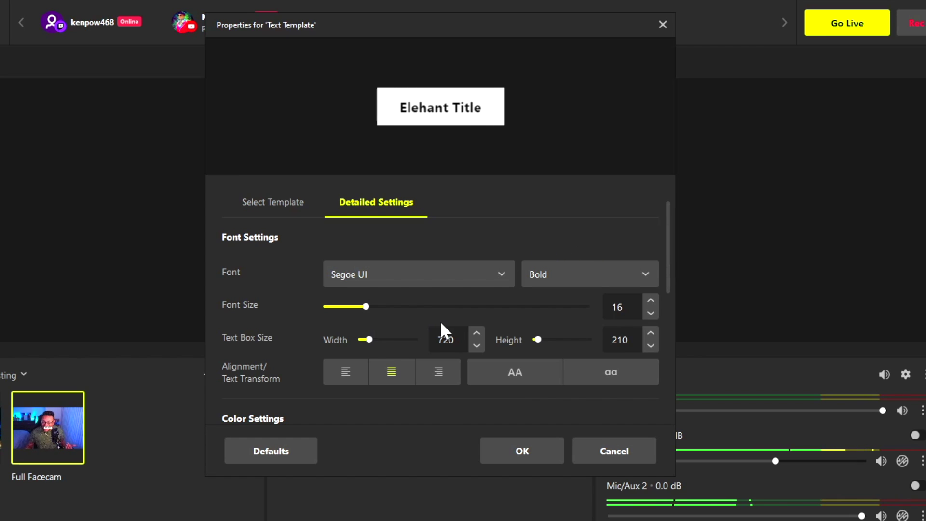
{"action": "scroll", "coordinate": [439, 321], "scroll_direction": "down", "scroll_amount": 5}
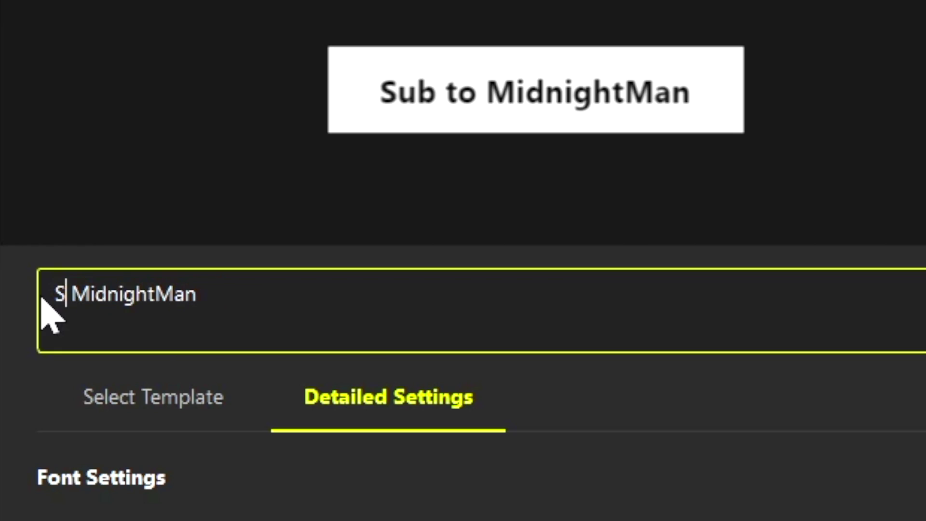
{"action": "type", "text": "TO"}
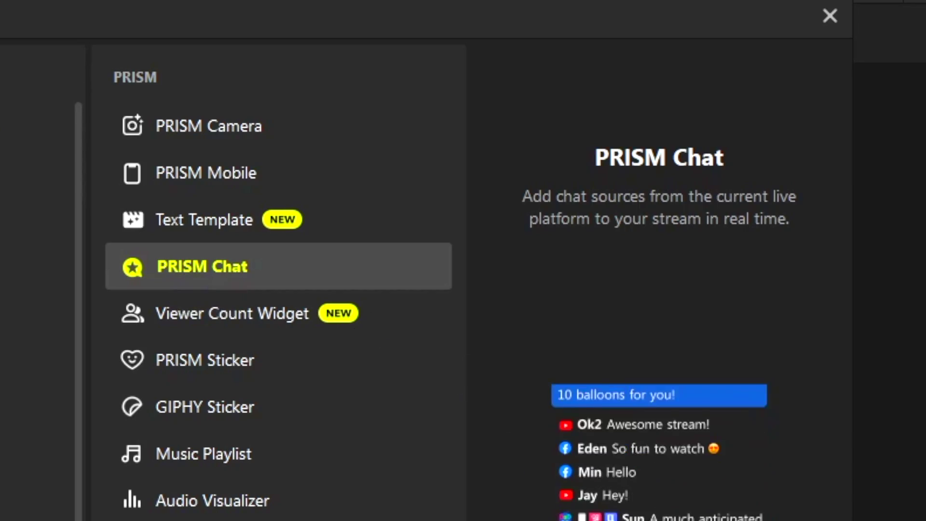
Step: Add a Style 1 PRISM Chat overlay and enlarge it along the scene's top-right side
{"action": "double_click", "coordinate": [198, 277]}
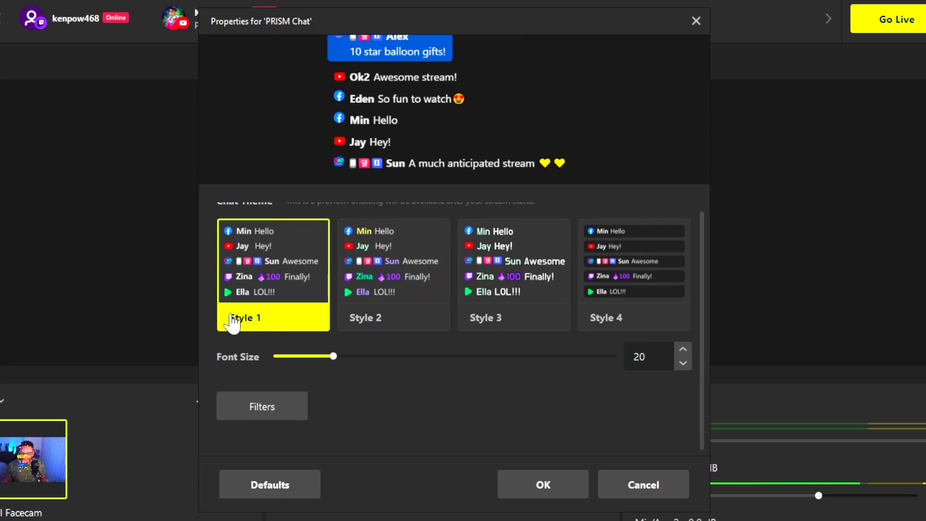
{"action": "scroll", "coordinate": [408, 286], "scroll_direction": "up", "scroll_amount": 1}
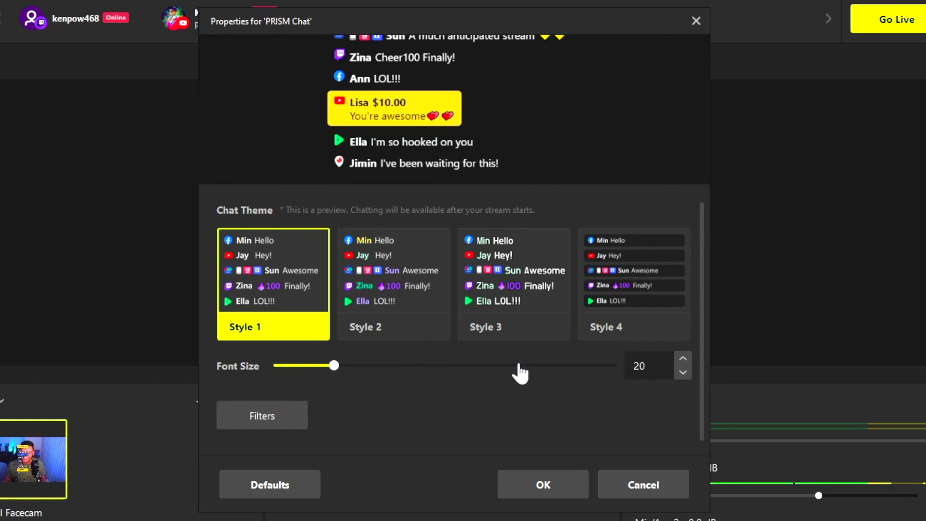
{"action": "left_click", "coordinate": [556, 488]}
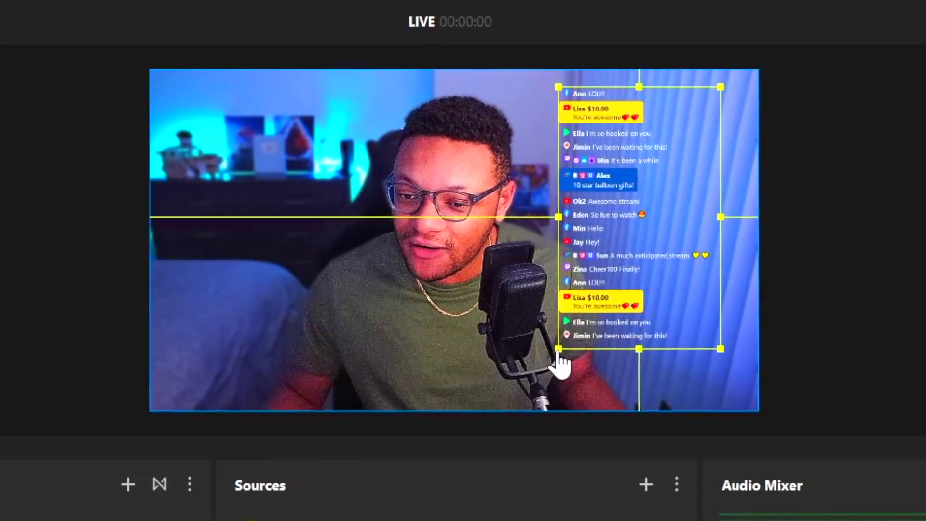
{"action": "left_click_drag", "start_coordinate": [558, 359], "coordinate": [637, 310]}
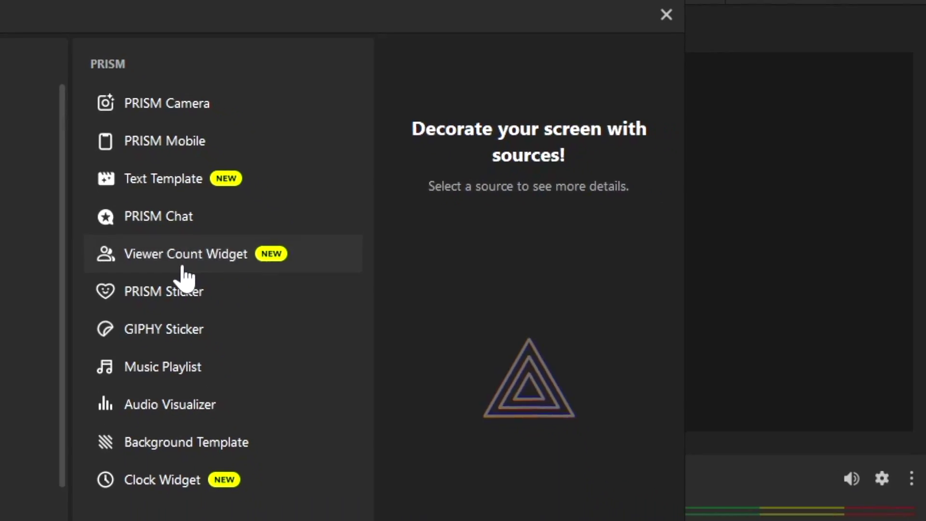
{"action": "left_click", "coordinate": [183, 267]}
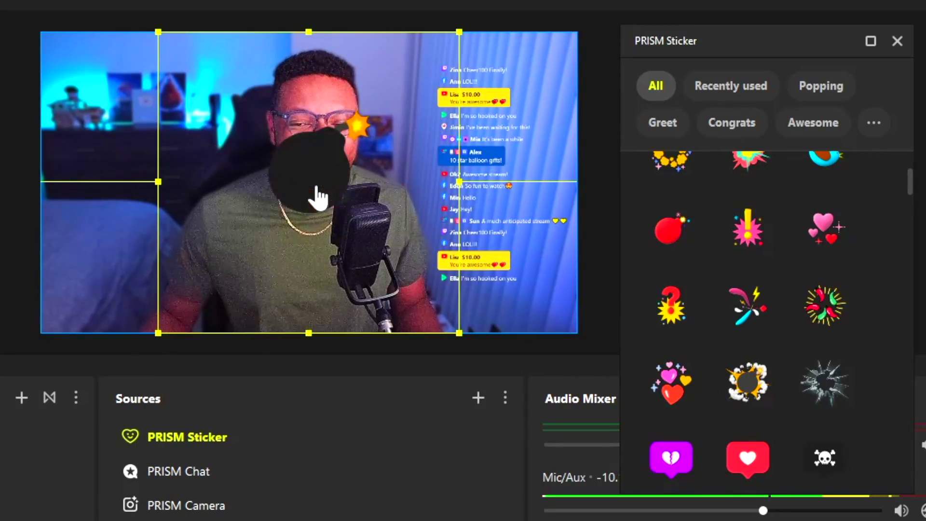
Step: Nudge the existing sticker left, then add a pink GIPHY sticker enlarged at the top-left
{"action": "left_click_drag", "start_coordinate": [318, 195], "coordinate": [263, 198]}
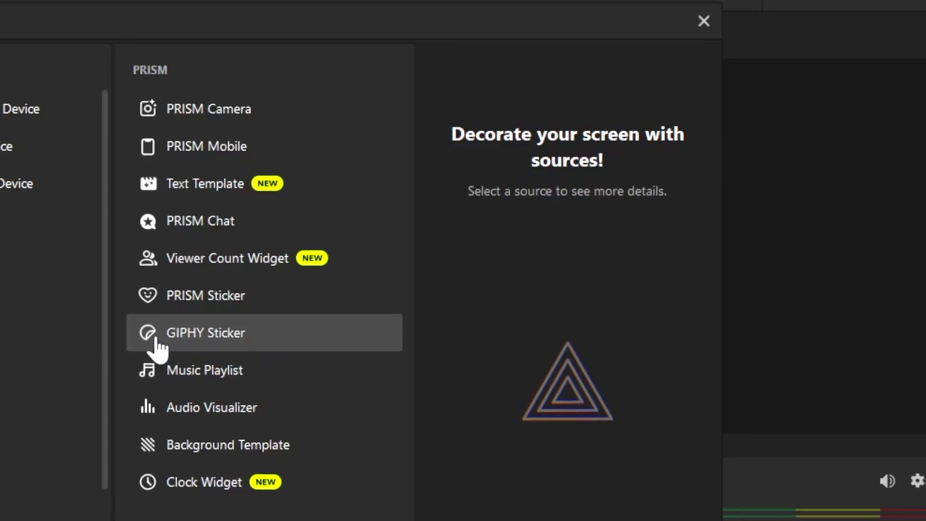
{"action": "left_click", "coordinate": [155, 336]}
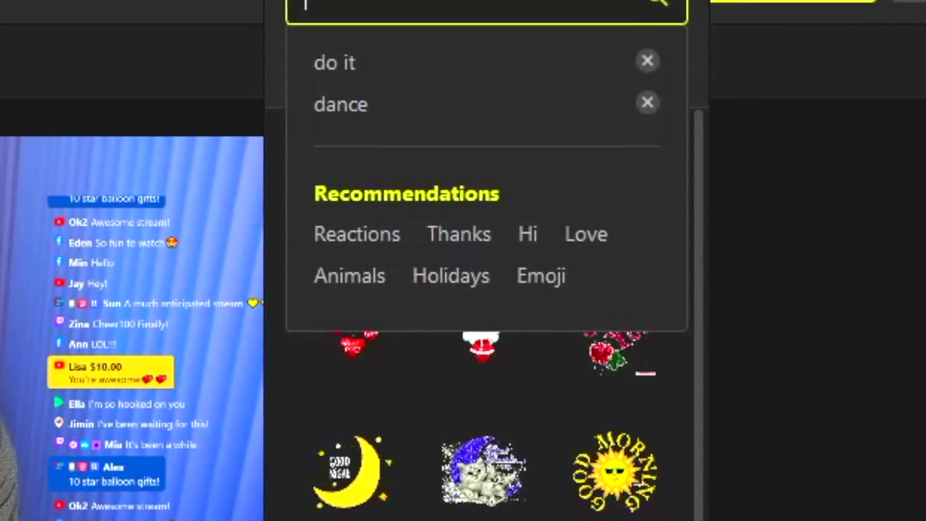
{"action": "left_click", "coordinate": [517, 207]}
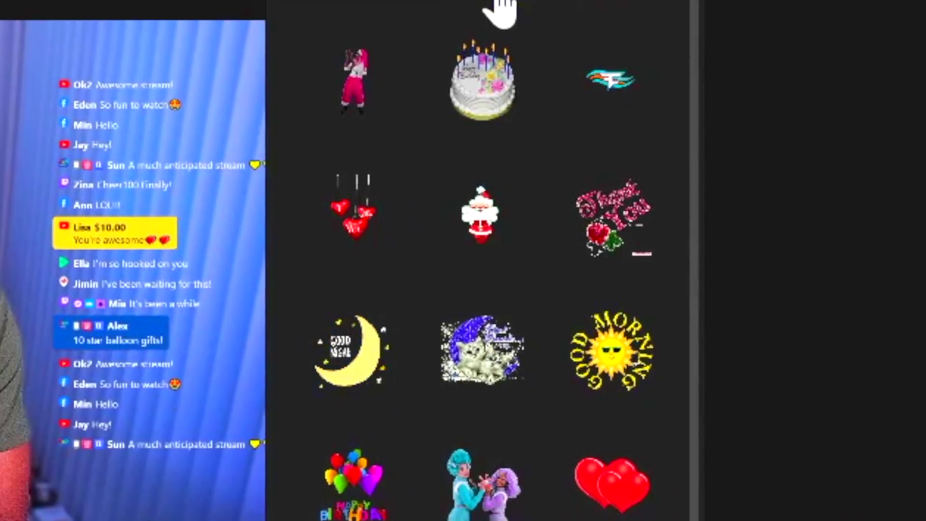
{"action": "scroll", "coordinate": [482, 145], "scroll_direction": "down", "scroll_amount": 5}
{"action": "left_click", "coordinate": [499, 366]}
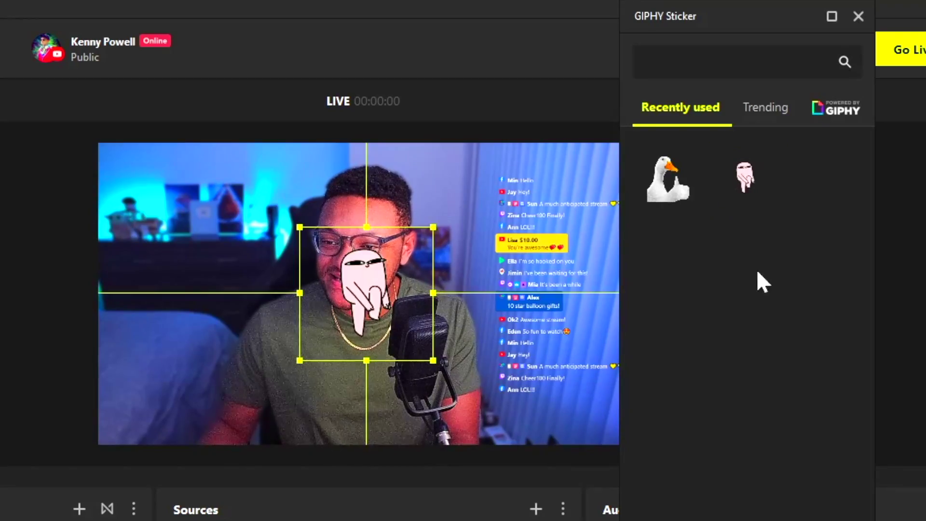
{"action": "left_click", "coordinate": [858, 15]}
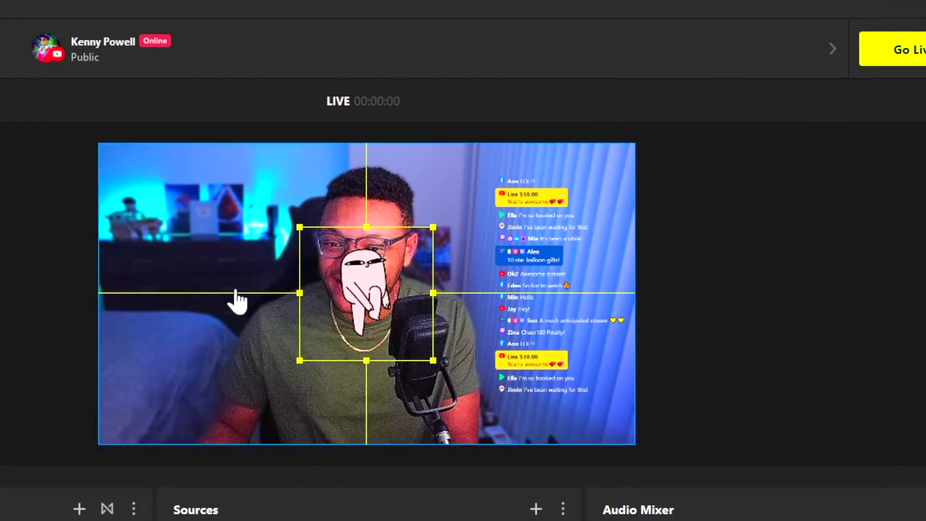
{"action": "left_click_drag", "start_coordinate": [370, 286], "coordinate": [239, 227]}
{"action": "left_click_drag", "start_coordinate": [273, 285], "coordinate": [337, 332]}
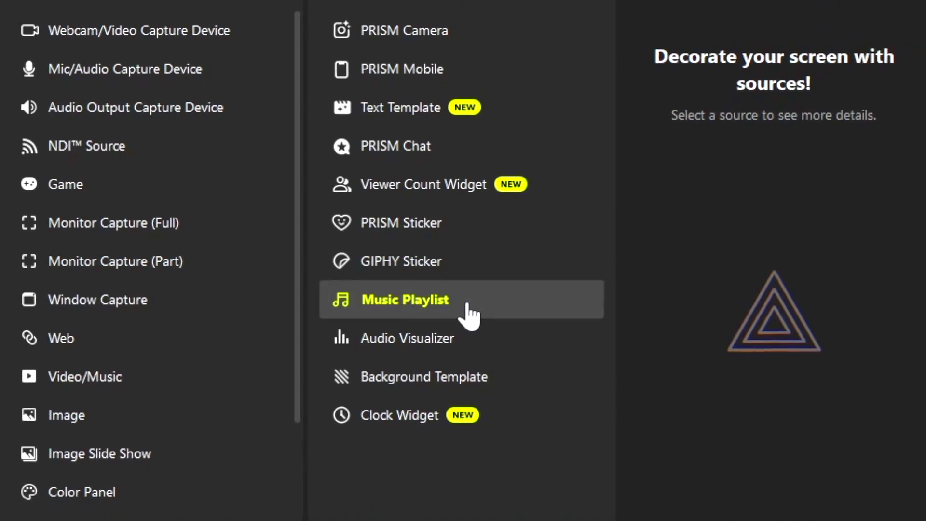
Step: Create a new Music Playlist source
{"action": "left_click", "coordinate": [467, 318]}
{"action": "left_click", "coordinate": [648, 489]}
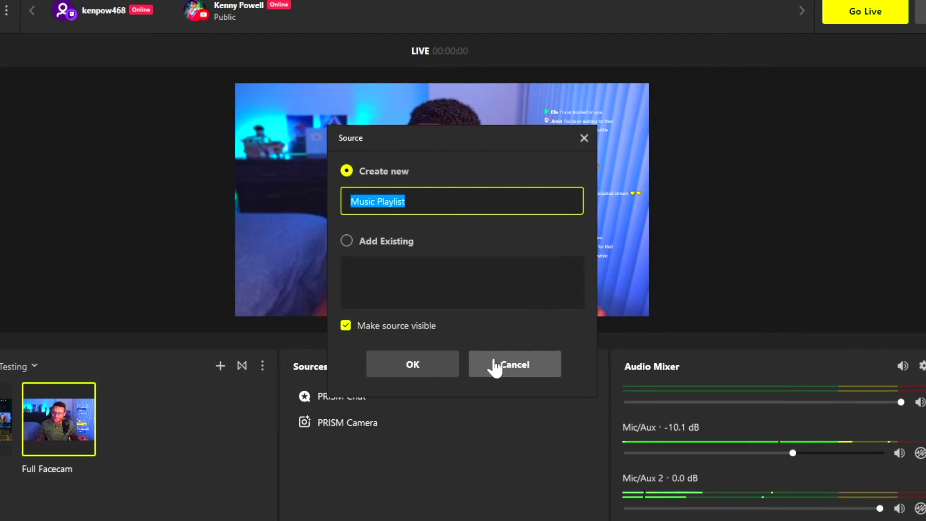
{"action": "left_click", "coordinate": [434, 371]}
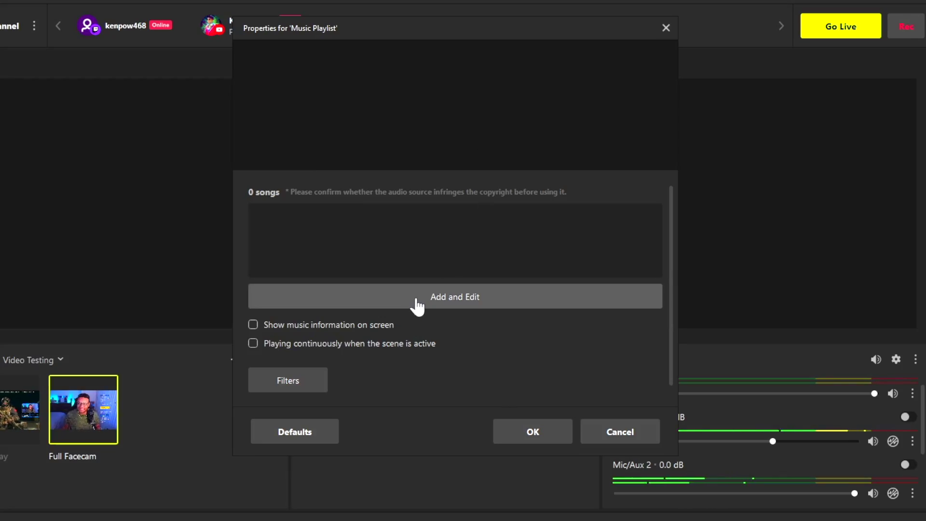
Step: Load the local songs Caught Up, Cloudy Dreams and Rocky Heights into the playlist
{"action": "left_click", "coordinate": [416, 306]}
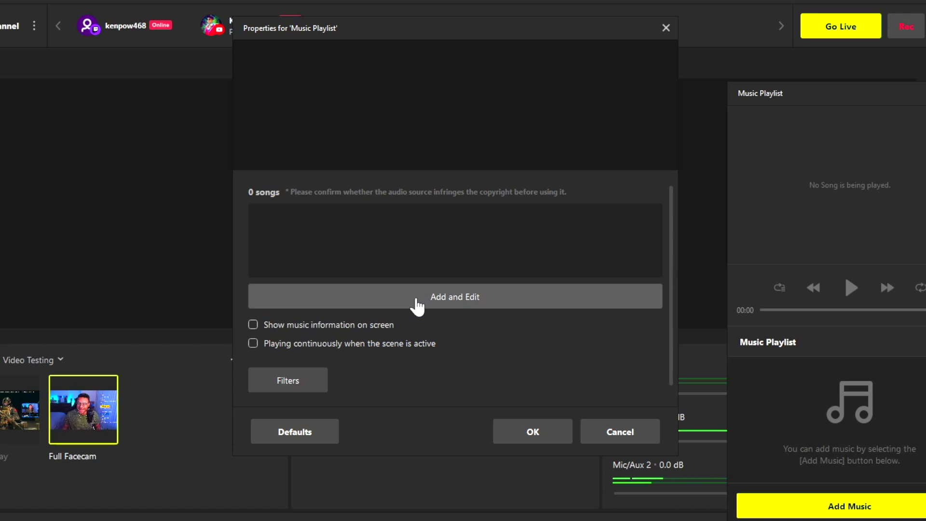
{"action": "left_click_drag", "start_coordinate": [791, 95], "coordinate": [500, 47]}
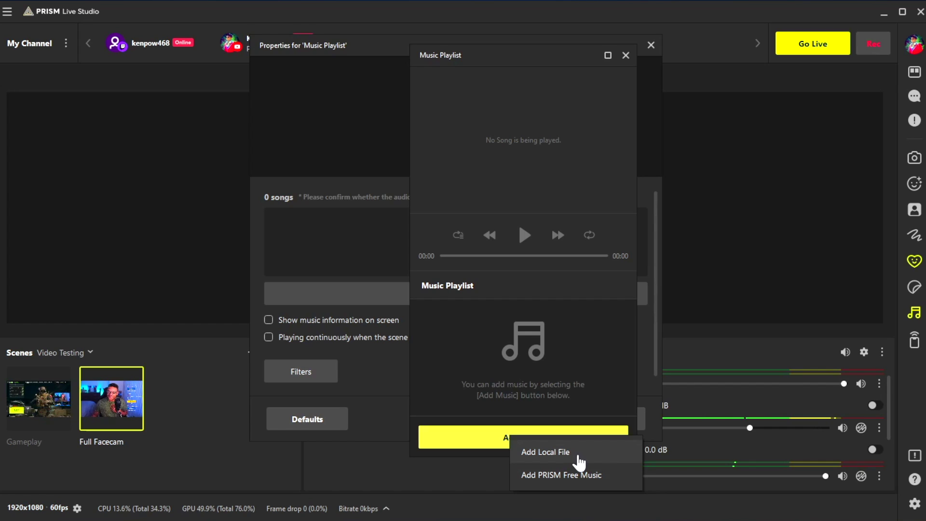
{"action": "left_click", "coordinate": [579, 462]}
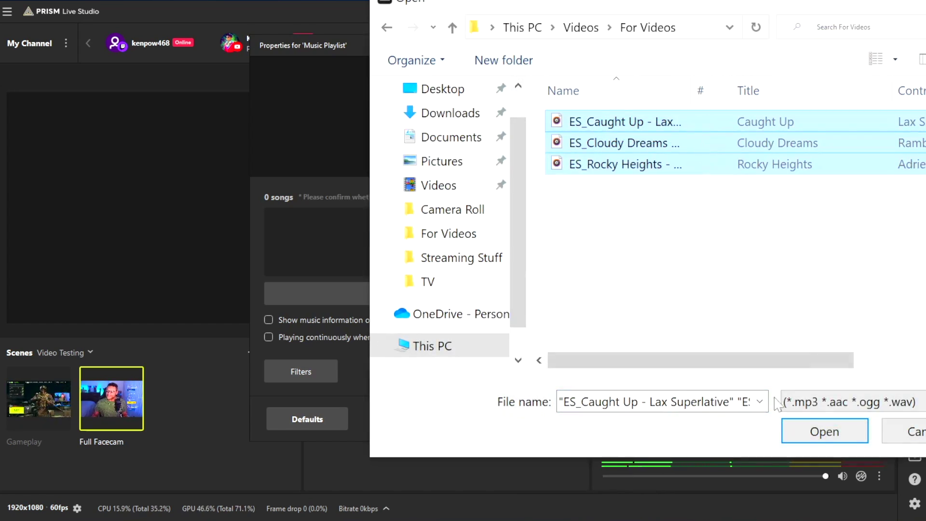
{"action": "left_click", "coordinate": [823, 431]}
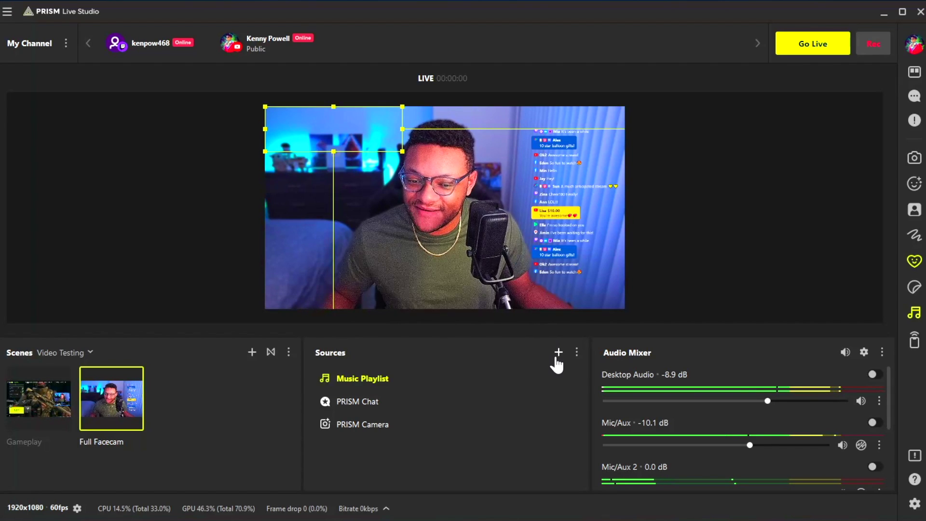
{"action": "left_click", "coordinate": [557, 356]}
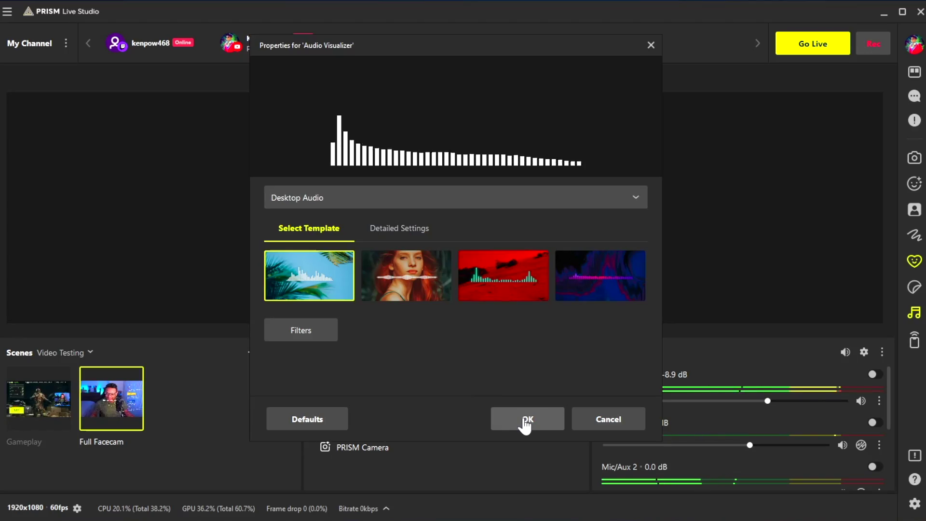
Step: Confirm the Audio Visualizer, stretch it over the lower scene, and move the music player right
{"action": "left_click", "coordinate": [526, 419]}
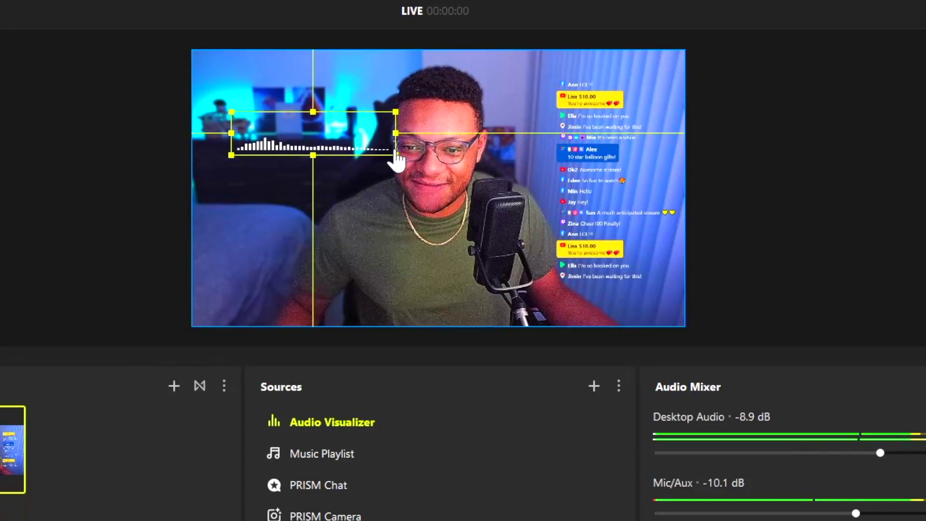
{"action": "left_click_drag", "start_coordinate": [588, 223], "coordinate": [607, 316]}
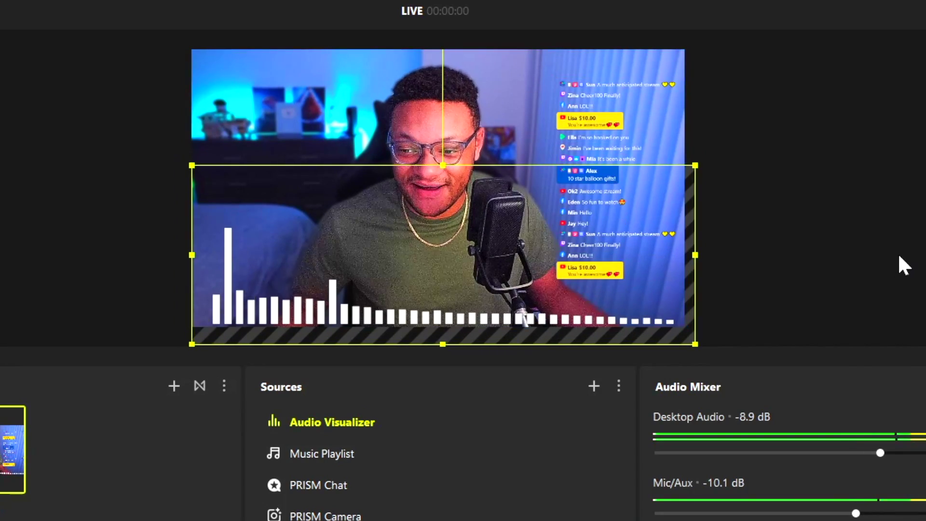
{"action": "left_click", "coordinate": [913, 312]}
{"action": "left_click_drag", "start_coordinate": [428, 38], "coordinate": [702, 42]}
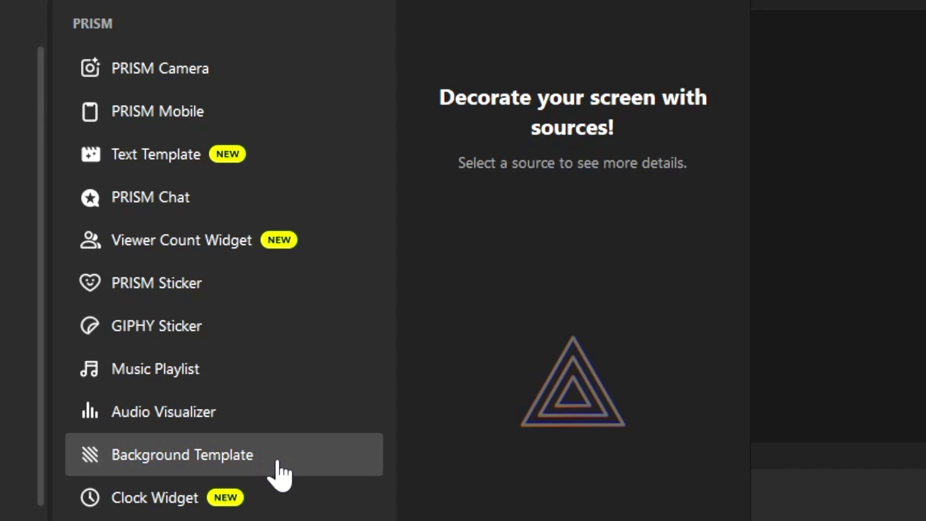
Step: Add a moon-over-clouds Background Template layered beneath the camera, then select PRISM Camera
{"action": "left_click", "coordinate": [278, 474]}
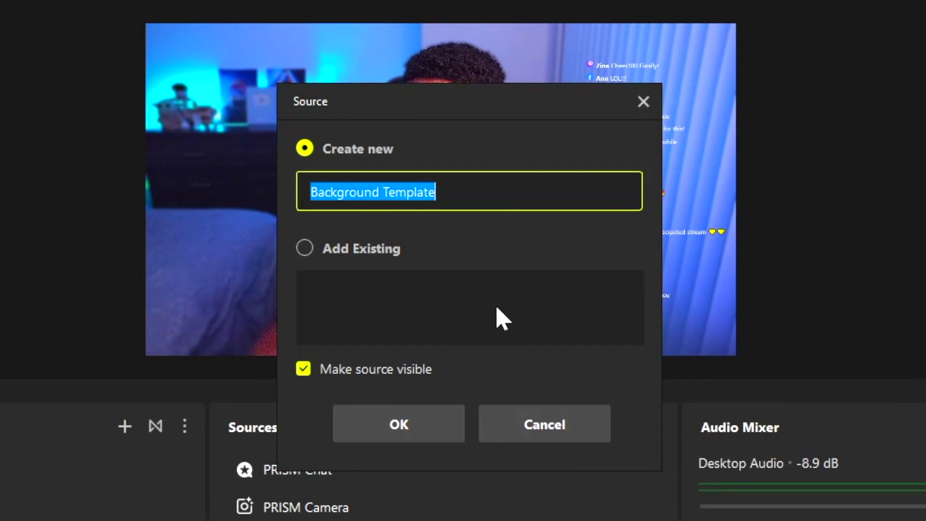
{"action": "left_click", "coordinate": [429, 427]}
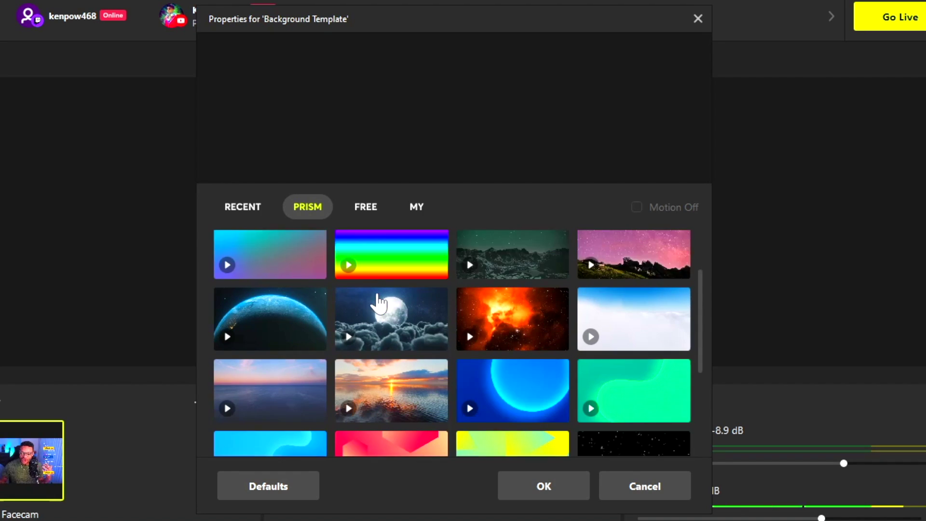
{"action": "scroll", "coordinate": [379, 304], "scroll_direction": "down", "scroll_amount": 1}
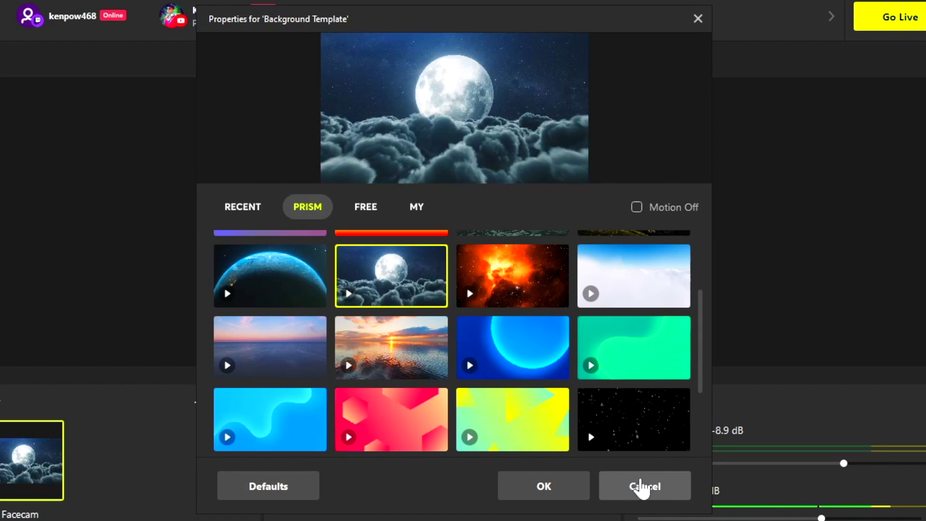
{"action": "left_click", "coordinate": [565, 488]}
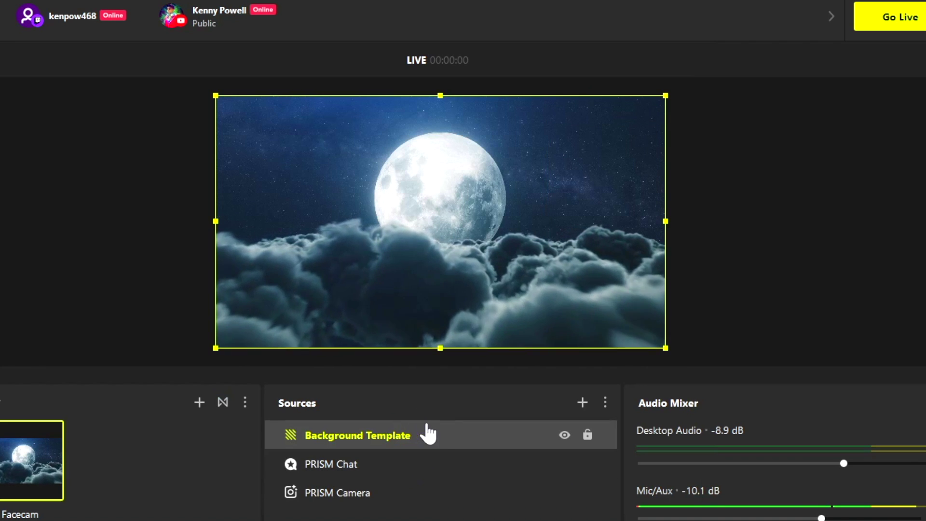
{"action": "left_click_drag", "start_coordinate": [448, 456], "coordinate": [430, 500]}
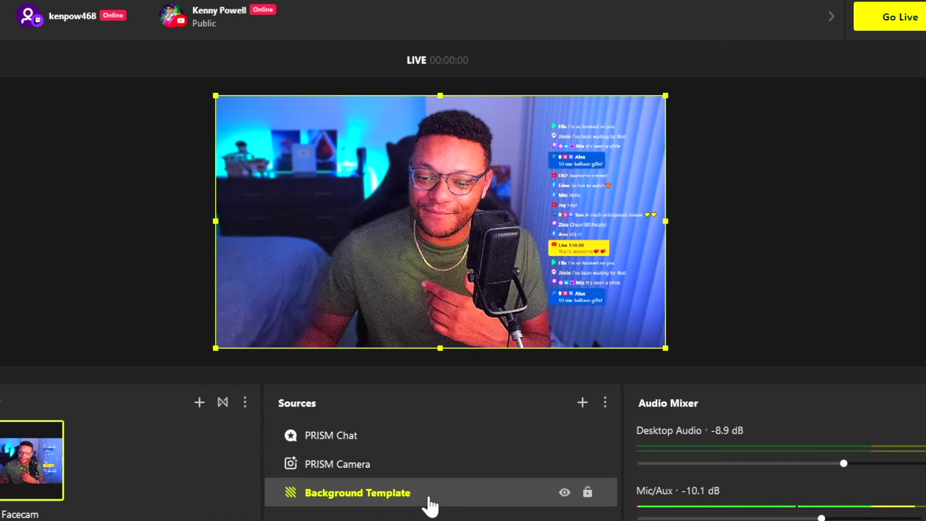
{"action": "left_click", "coordinate": [429, 466]}
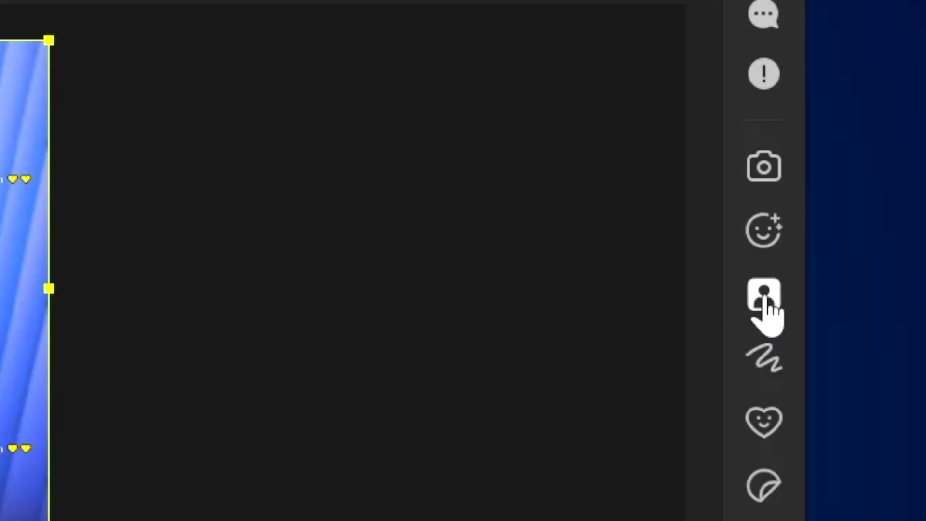
Step: Apply Remove BG to the camera in its Virtual Background settings
{"action": "left_click", "coordinate": [763, 295]}
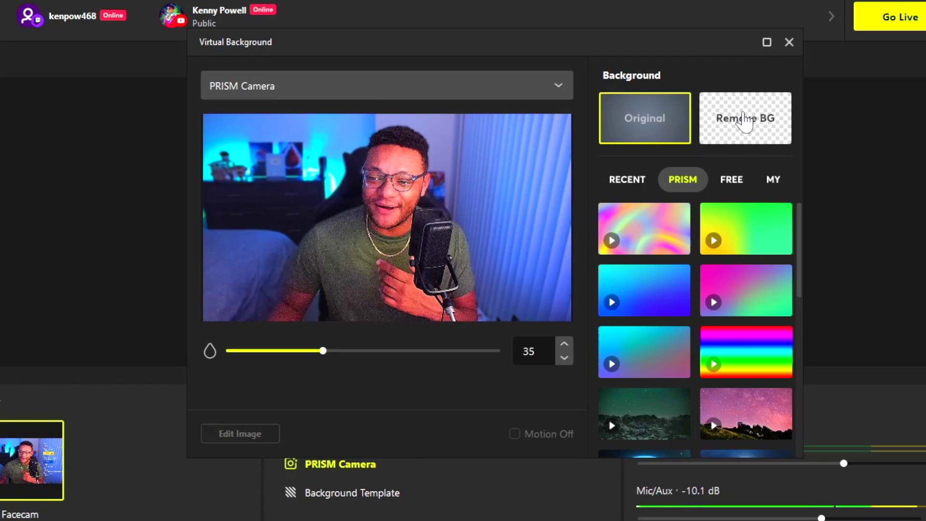
{"action": "left_click", "coordinate": [150, 106]}
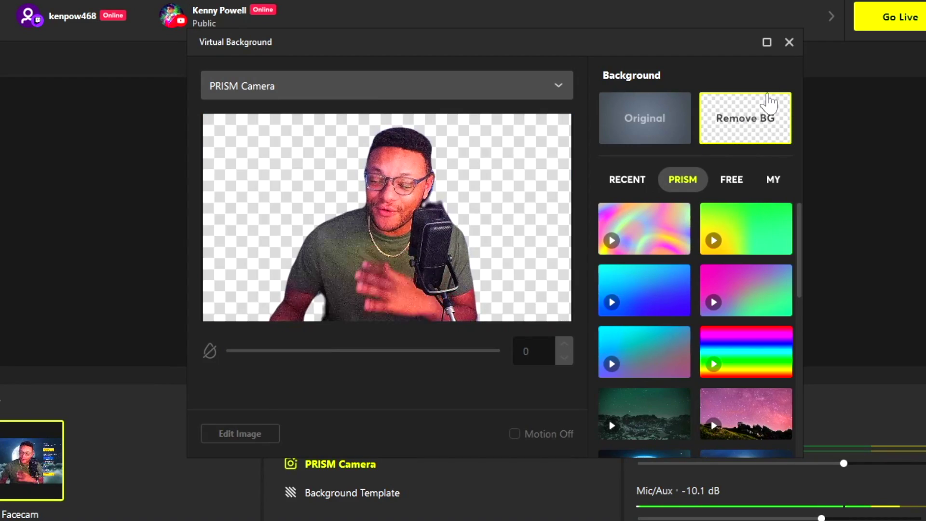
{"action": "left_click", "coordinate": [789, 42]}
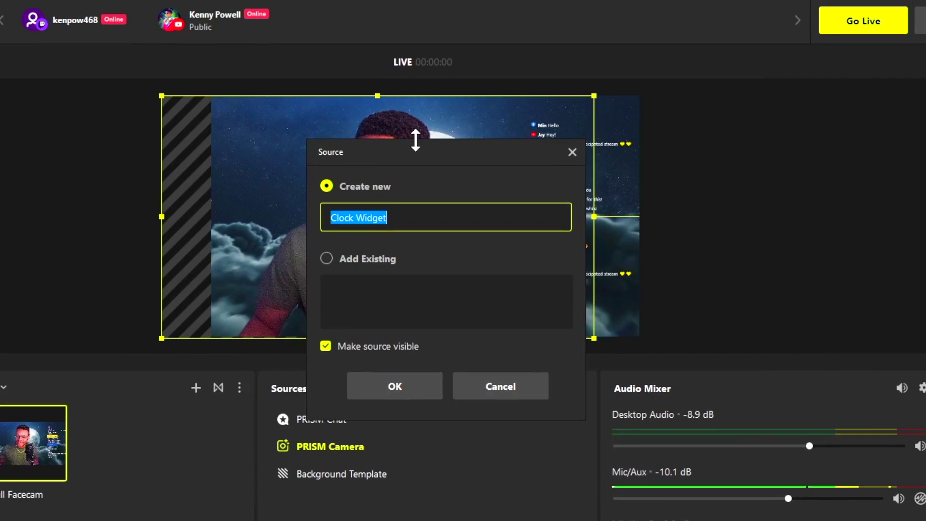
Step: Create the Clock Widget in the circular countdown style, set as a 60-second timer
{"action": "left_click", "coordinate": [401, 390]}
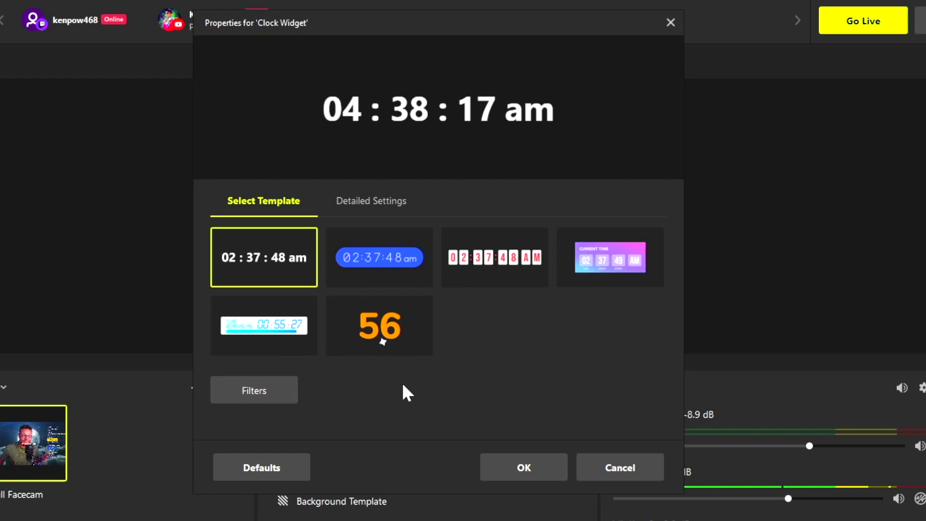
{"action": "left_click", "coordinate": [263, 324]}
{"action": "left_click", "coordinate": [281, 275]}
{"action": "left_click", "coordinate": [381, 275]}
{"action": "left_click", "coordinate": [459, 270]}
{"action": "left_click", "coordinate": [398, 326]}
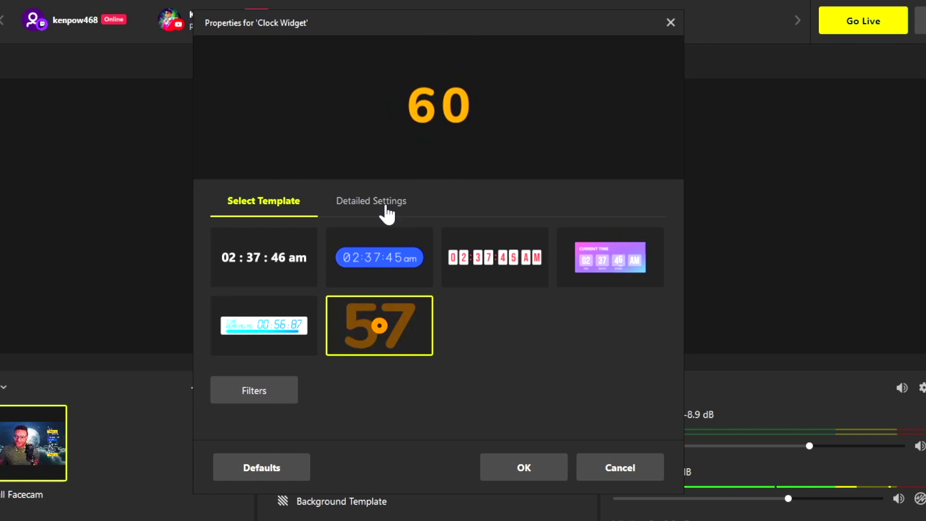
{"action": "left_click", "coordinate": [386, 208]}
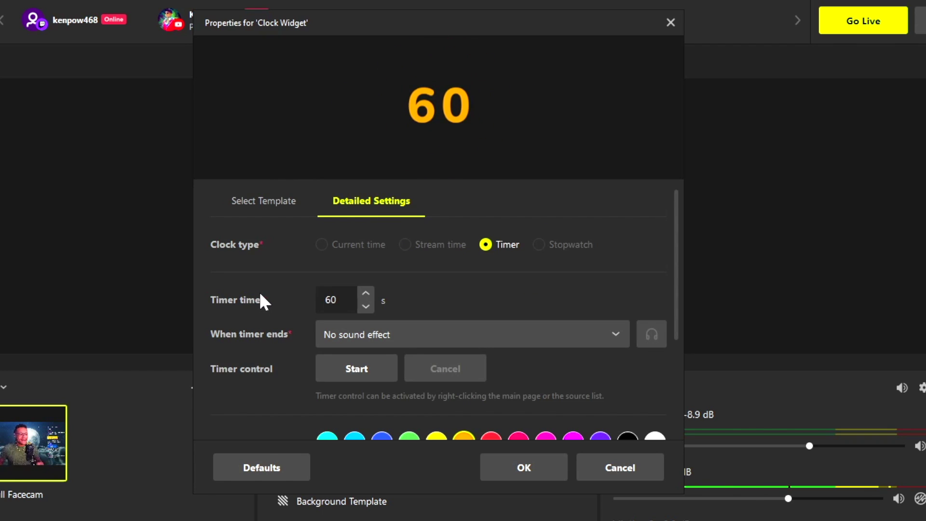
{"action": "scroll", "coordinate": [260, 295], "scroll_direction": "down", "scroll_amount": 3}
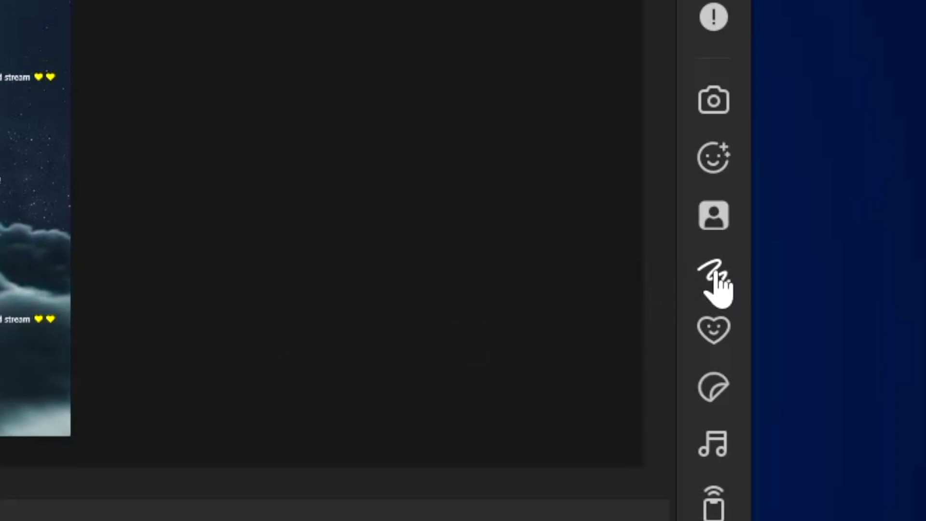
{"action": "left_click", "coordinate": [717, 283]}
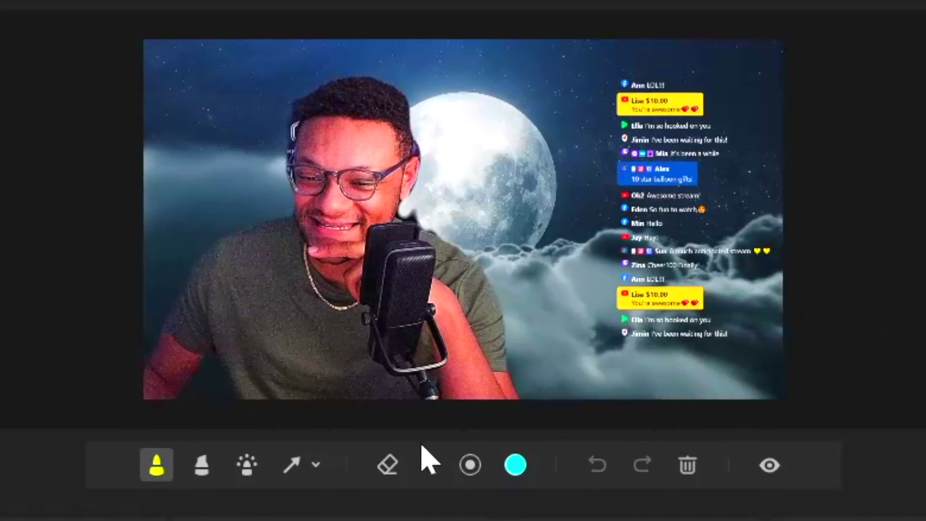
Step: Switch the drawing colour to crimson, draw an arrow at the head, and circle it freehand
{"action": "left_click", "coordinate": [439, 463]}
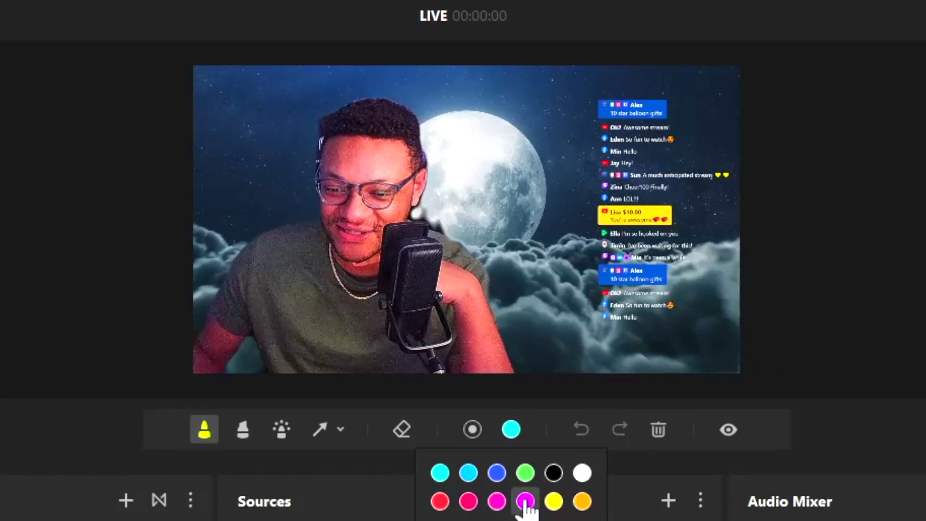
{"action": "left_click", "coordinate": [468, 501]}
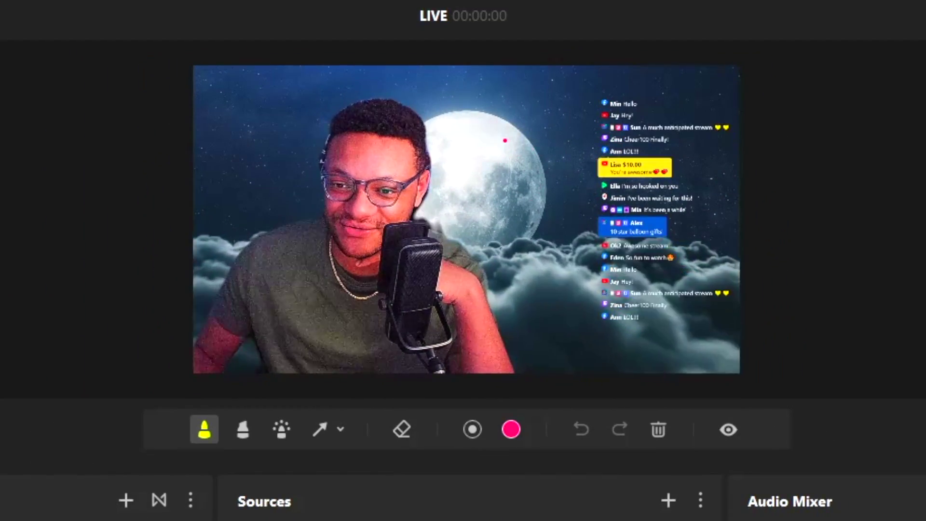
{"action": "left_click", "coordinate": [320, 429]}
{"action": "mouse_move", "coordinate": [593, 357]}
{"action": "left_mouse_down"}
{"action": "mouse_move", "coordinate": [475, 196]}
{"action": "mouse_move", "coordinate": [533, 207]}
{"action": "mouse_move", "coordinate": [482, 196]}
{"action": "left_mouse_up"}
{"action": "left_click", "coordinate": [204, 428]}
{"action": "mouse_move", "coordinate": [407, 95]}
{"action": "left_mouse_down"}
{"action": "mouse_move", "coordinate": [323, 118]}
{"action": "mouse_move", "coordinate": [328, 98]}
{"action": "left_mouse_up"}
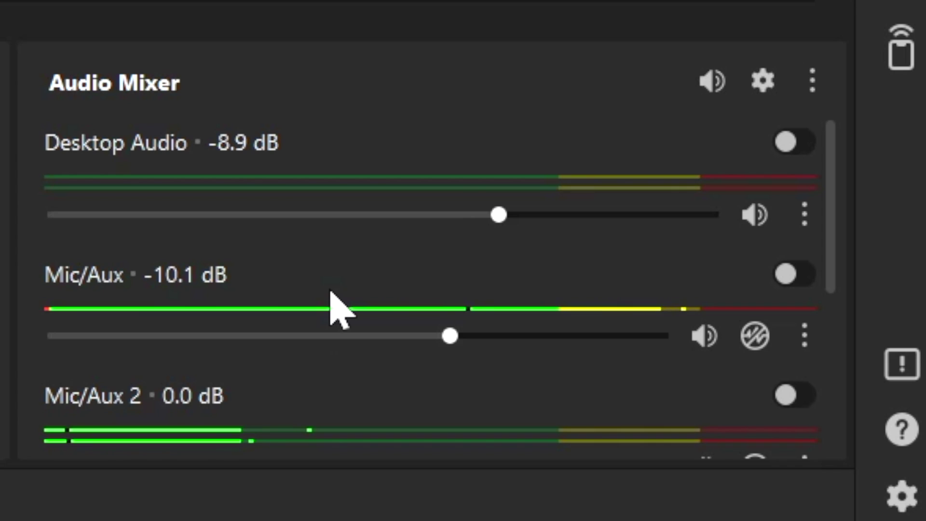
Step: Hide the PRISM Camera channel from the Audio Mixer
{"action": "scroll", "coordinate": [331, 291], "scroll_direction": "down", "scroll_amount": 5}
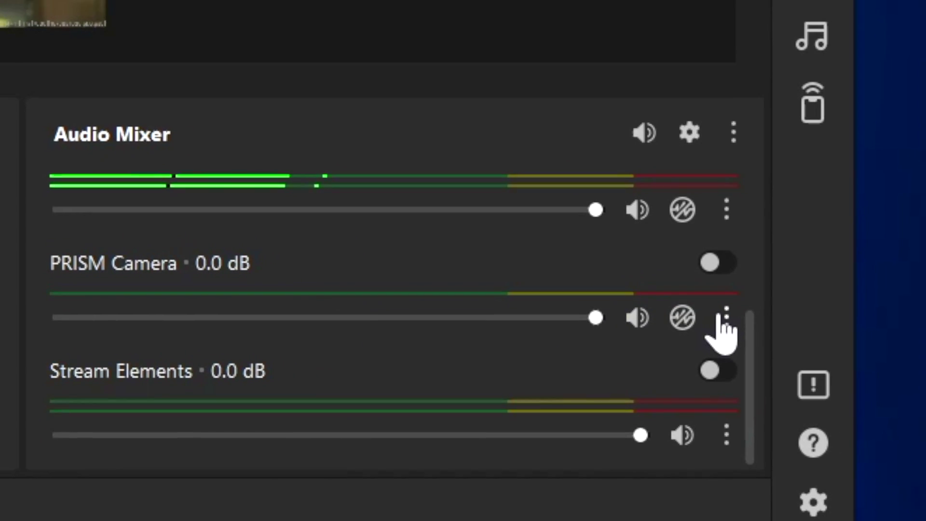
{"action": "left_click", "coordinate": [804, 289]}
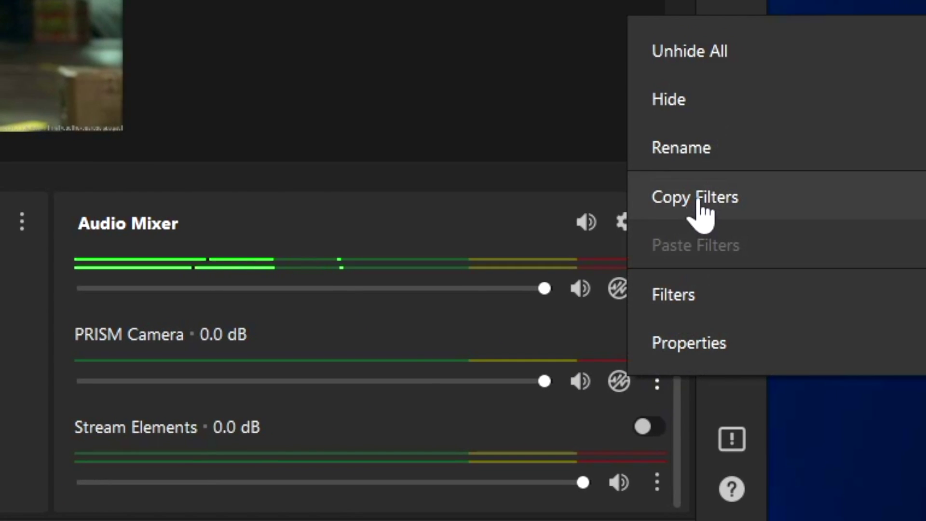
{"action": "left_click", "coordinate": [699, 100]}
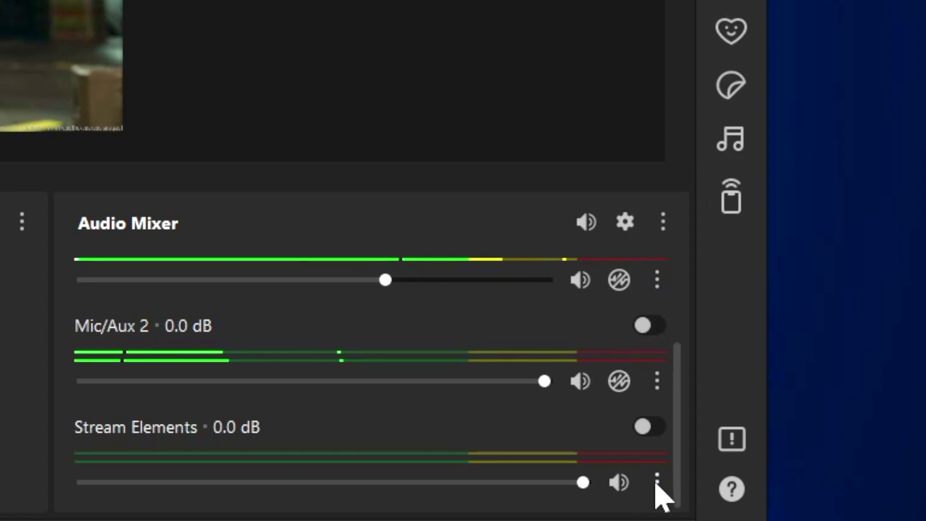
Step: Turn on monitoring for Mic/Aux 2 and open Advanced Audio Properties
{"action": "scroll", "coordinate": [291, 391], "scroll_direction": "up", "scroll_amount": 2}
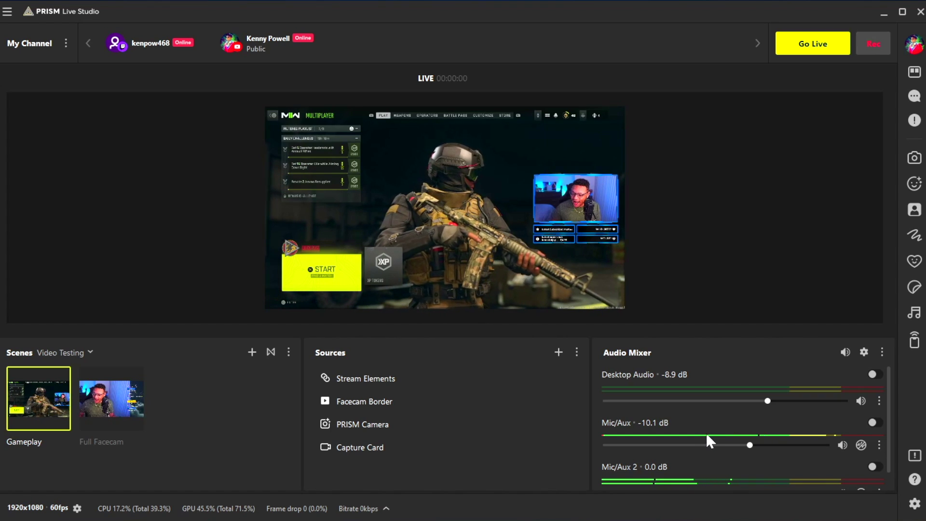
{"action": "scroll", "coordinate": [714, 427], "scroll_direction": "down", "scroll_amount": 1}
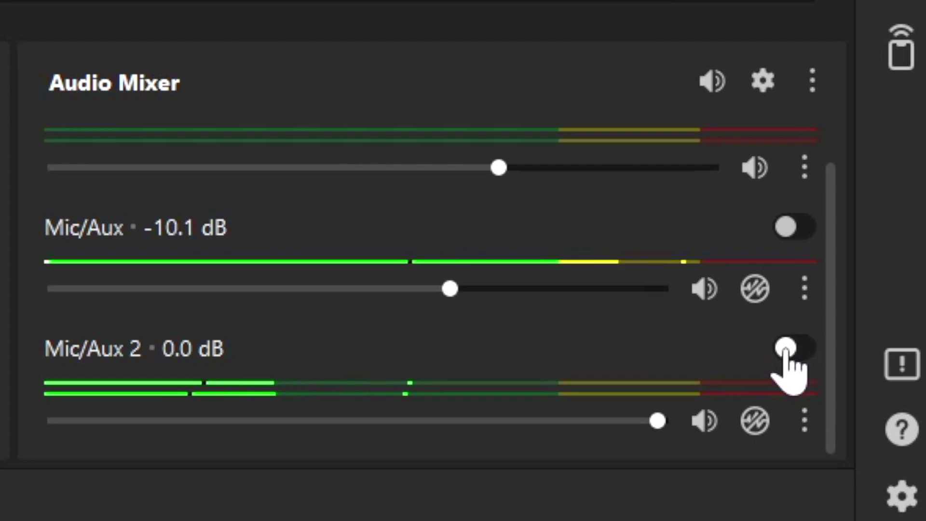
{"action": "left_click", "coordinate": [786, 348]}
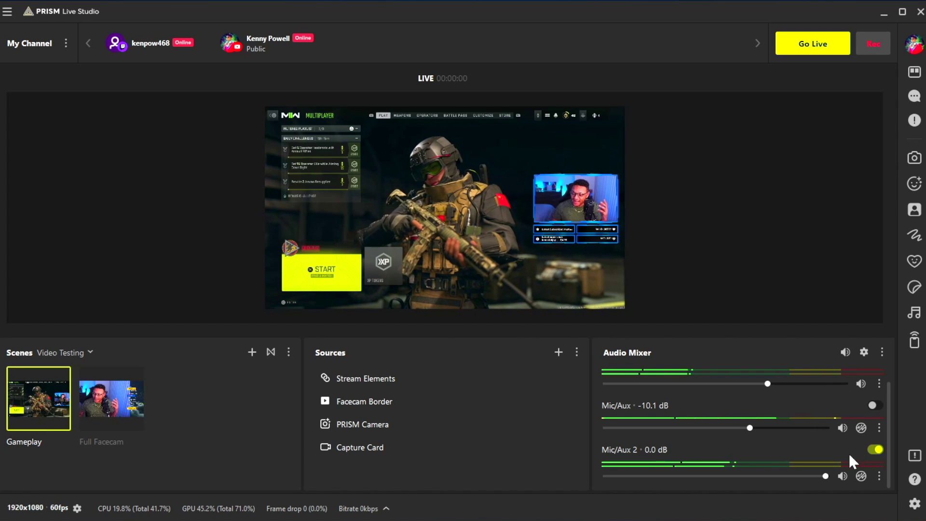
{"action": "scroll", "coordinate": [684, 430], "scroll_direction": "up", "scroll_amount": 1}
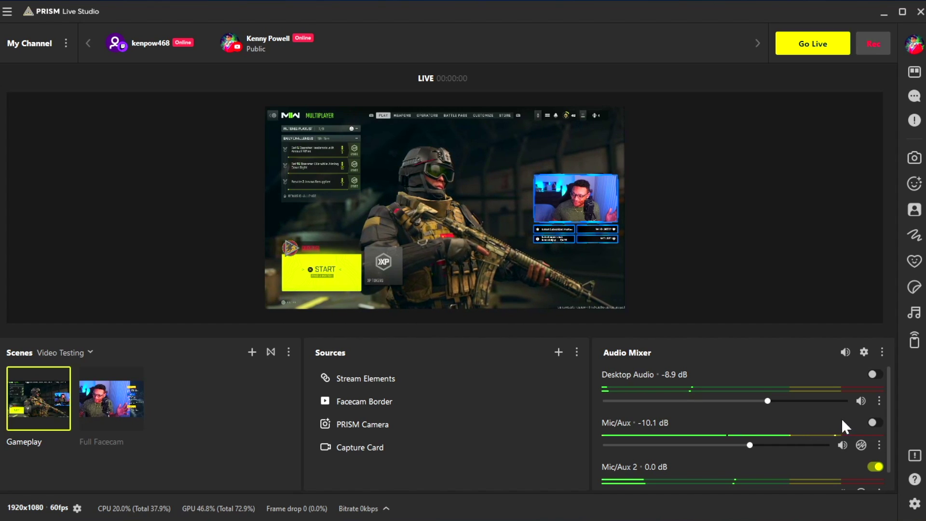
{"action": "left_click", "coordinate": [863, 351]}
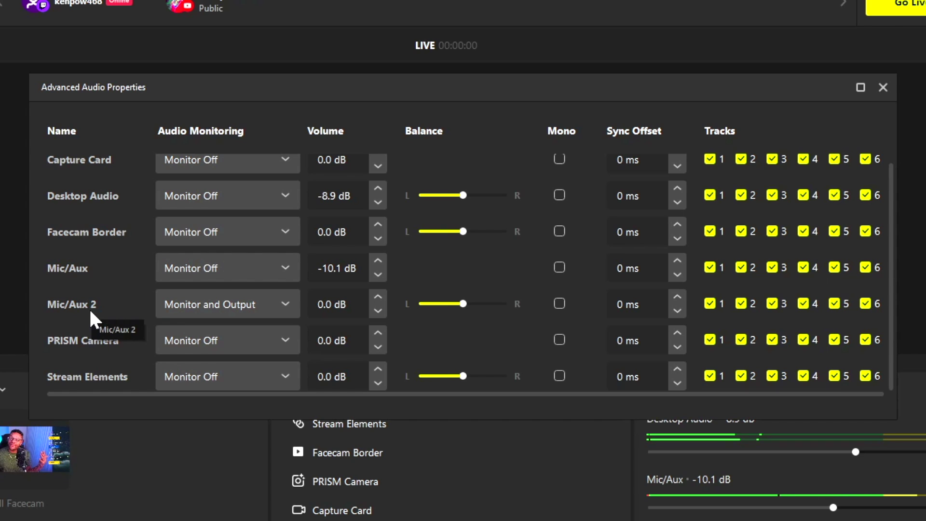
Step: Set Mic/Aux 2 audio monitoring to Monitor Only (mute output) and close Advanced Audio Properties
{"action": "left_click", "coordinate": [192, 296]}
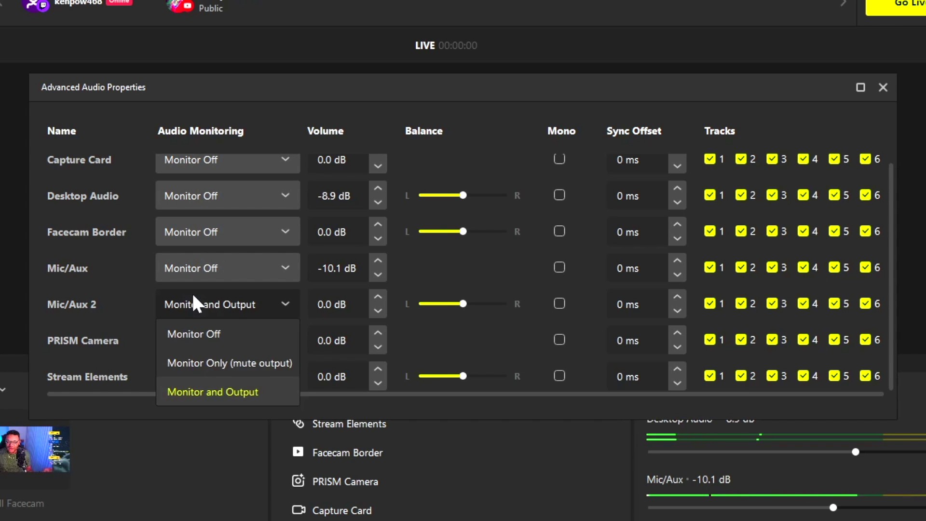
{"action": "left_click", "coordinate": [217, 367]}
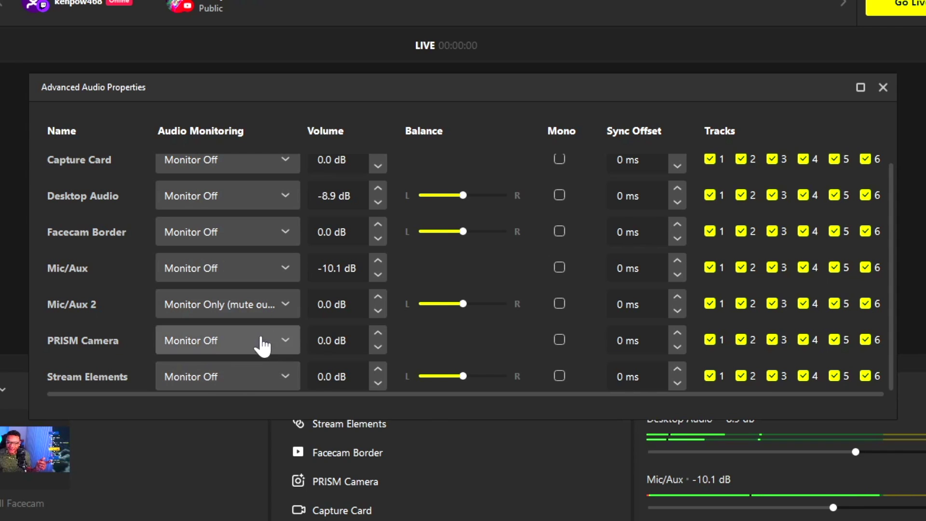
{"action": "left_click", "coordinate": [880, 89]}
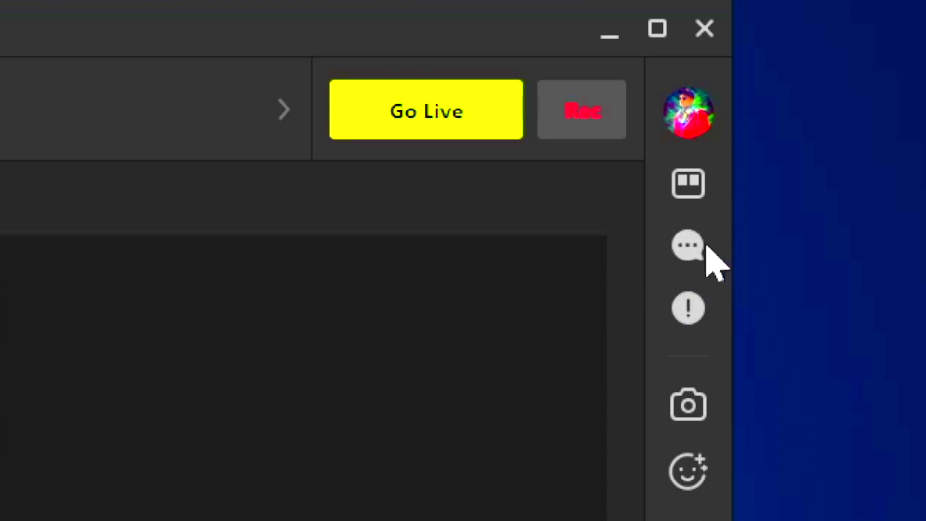
Step: Scroll through the combined Twitch and YouTube chat, then dismiss the Shield Mode notice
{"action": "left_click", "coordinate": [689, 250]}
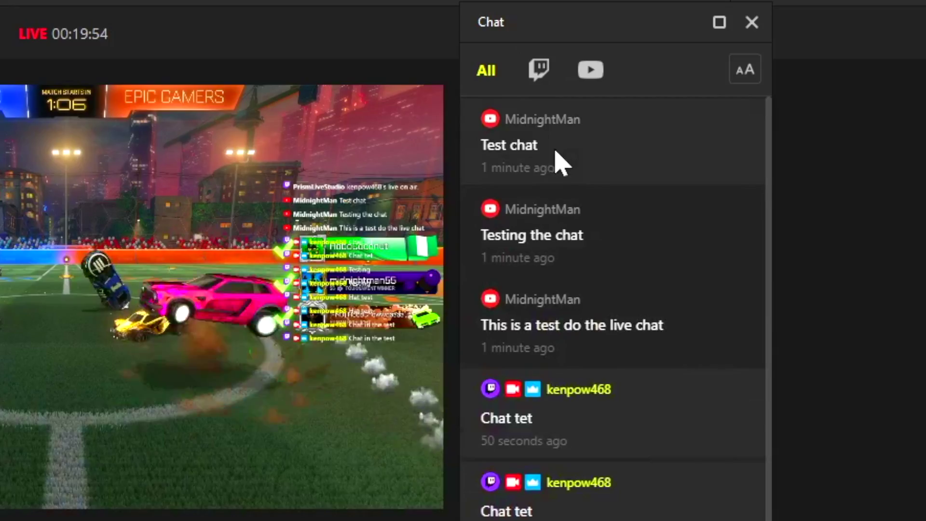
{"action": "scroll", "coordinate": [584, 506], "scroll_direction": "down", "scroll_amount": 5}
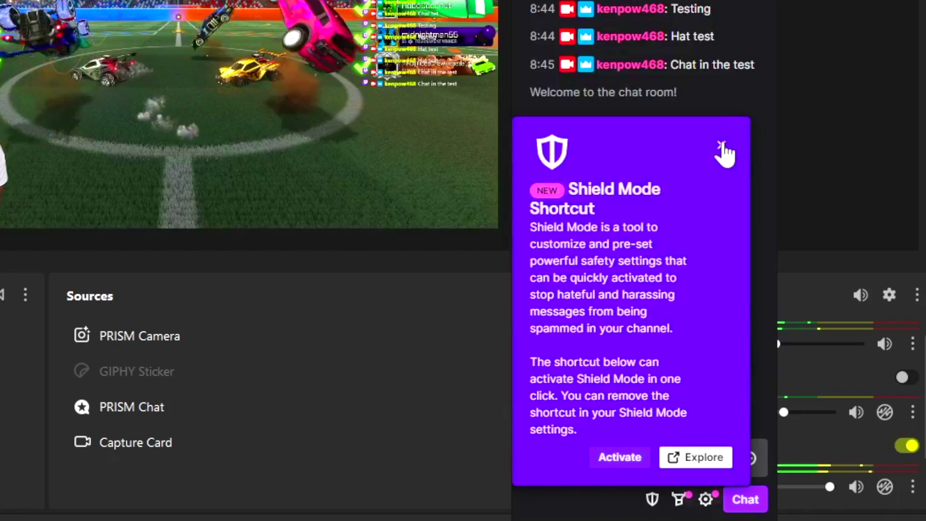
{"action": "left_click", "coordinate": [720, 150]}
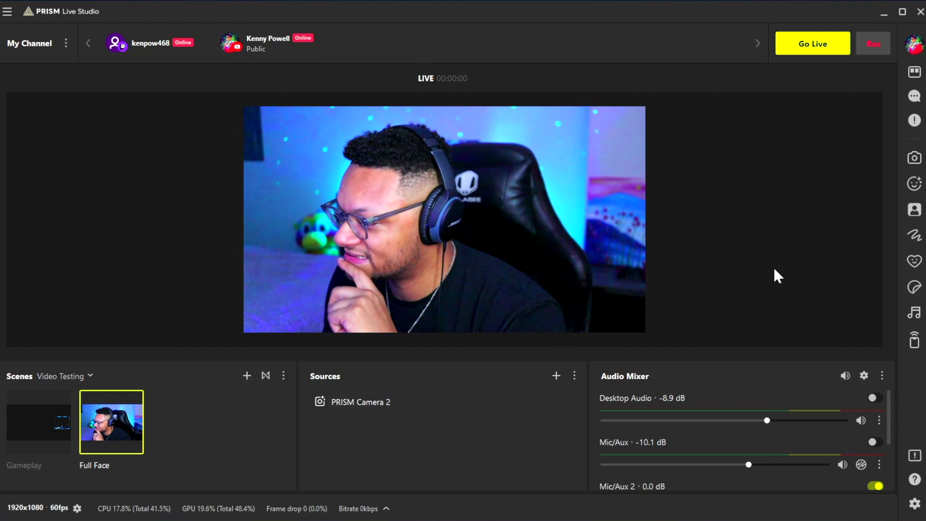
Step: Connect the phone remote control and switch to Gameplay, then Full Face, from the phone
{"action": "left_click", "coordinate": [914, 343]}
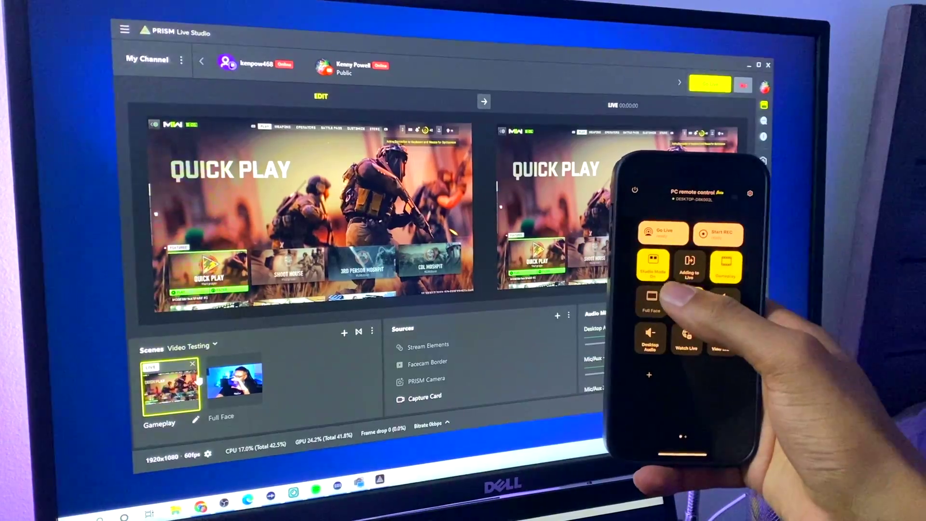
{"action": "left_click", "coordinate": [538, 222]}
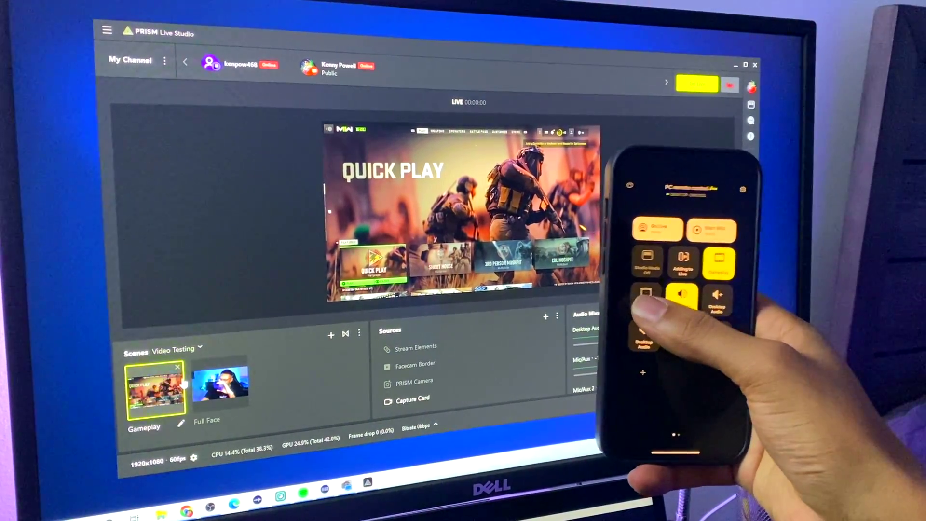
{"action": "left_click", "coordinate": [635, 302]}
Step: Toggle studio mode on and off from the phone, then switch back to Gameplay
{"action": "left_click", "coordinate": [625, 265]}
{"action": "left_click", "coordinate": [625, 265]}
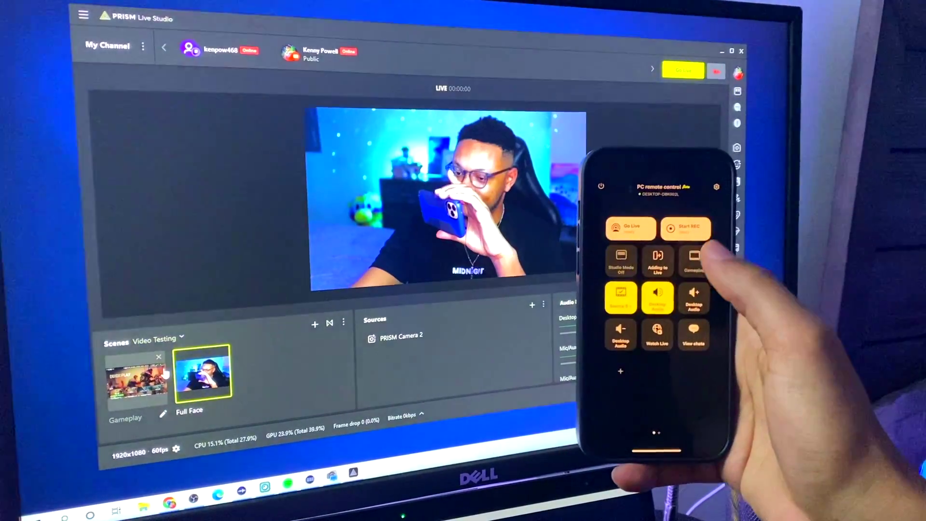
{"action": "left_click", "coordinate": [711, 254]}
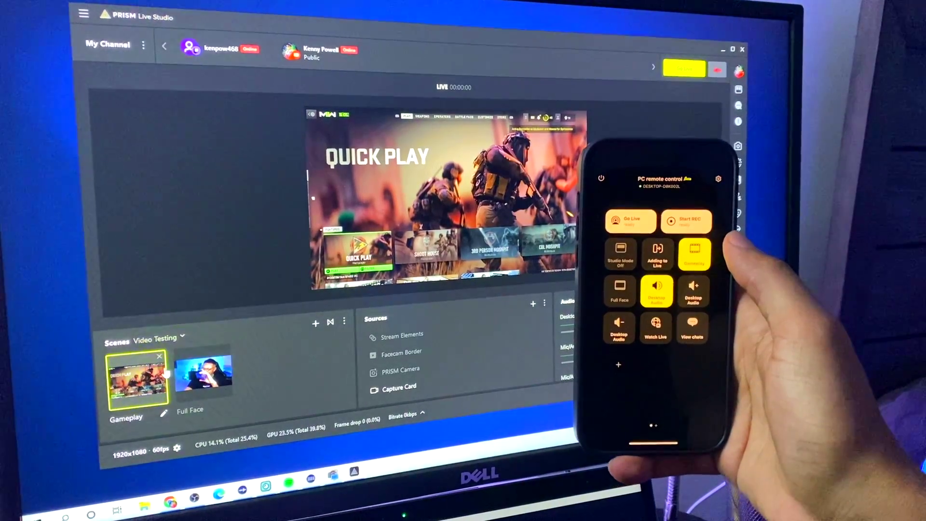